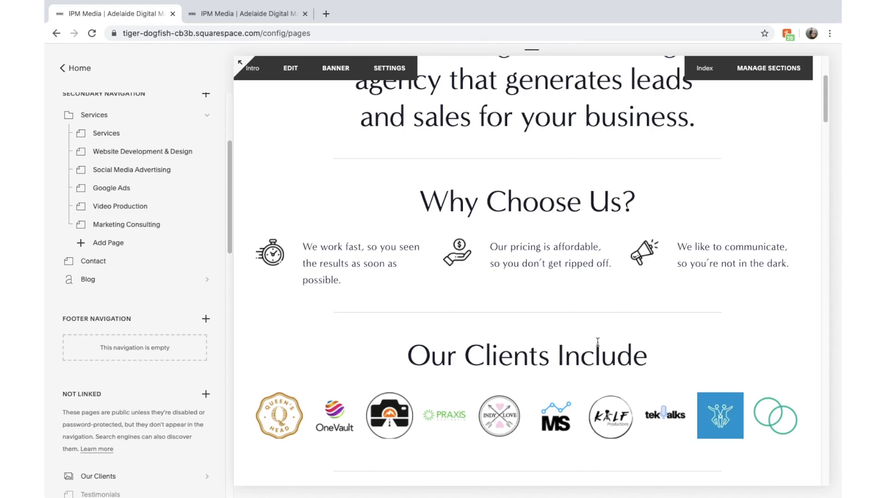
# Step: Review the home page in the site editor and on the live ipmmedia.net site, and bring up the list of unlinked pages
pyautogui.scroll(3, 597, 209)
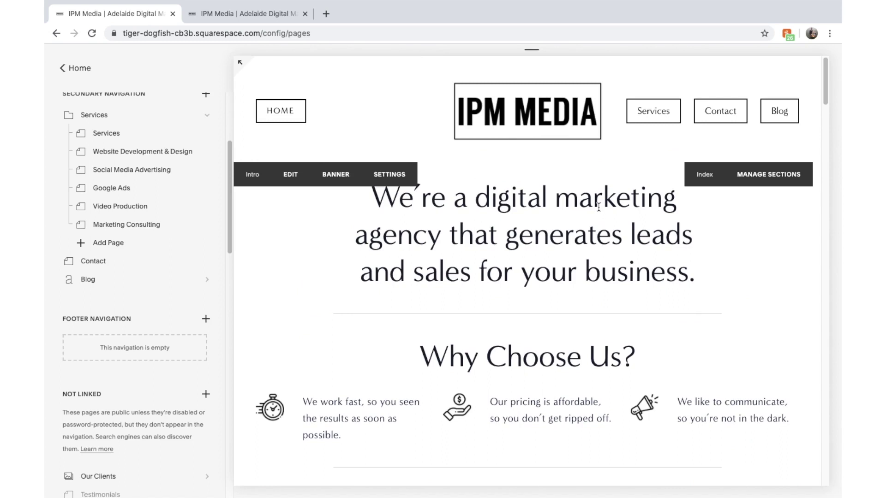
pyautogui.click(75, 70)
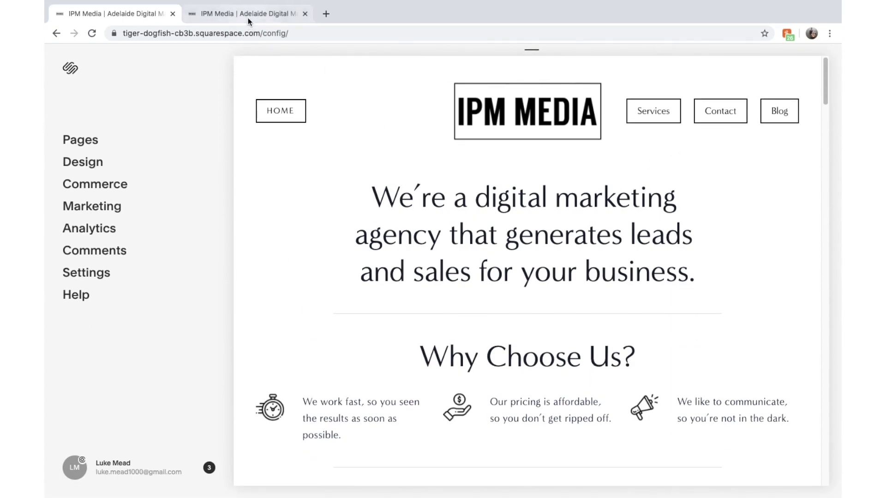
pyautogui.click(247, 18)
pyautogui.scroll(-15, 405, 231)
pyautogui.scroll(20, 406, 284)
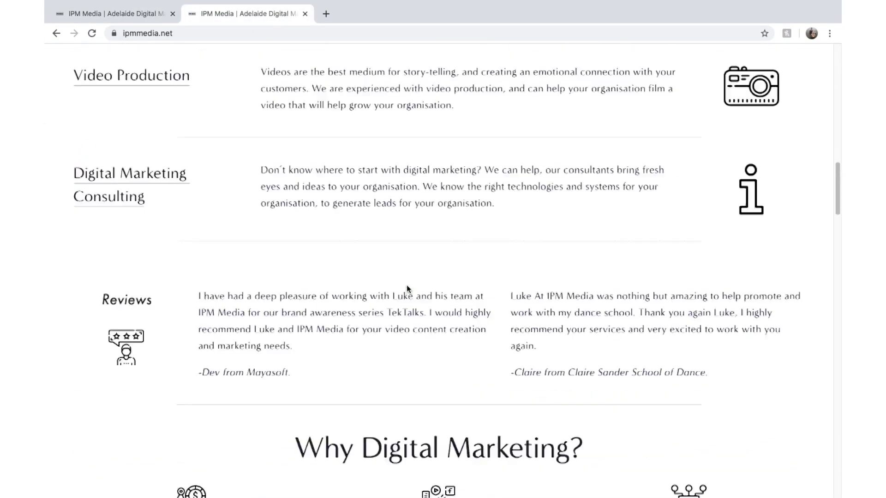
pyautogui.click(100, 18)
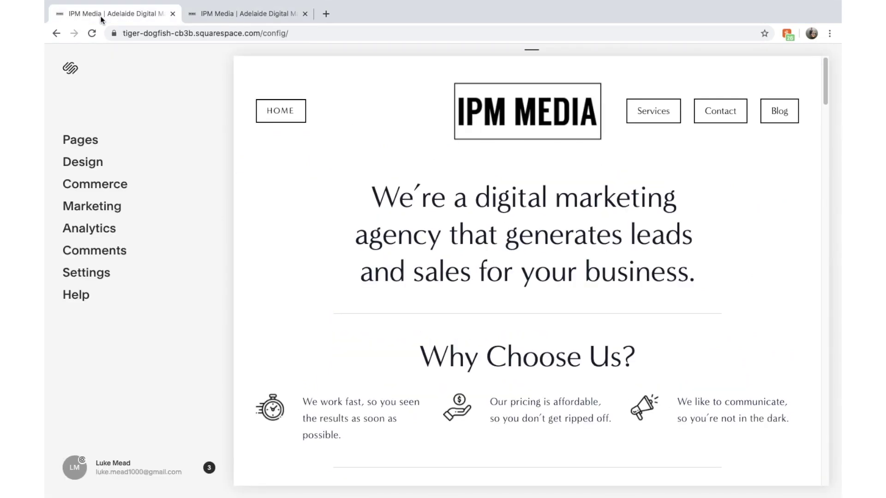
pyautogui.click(71, 147)
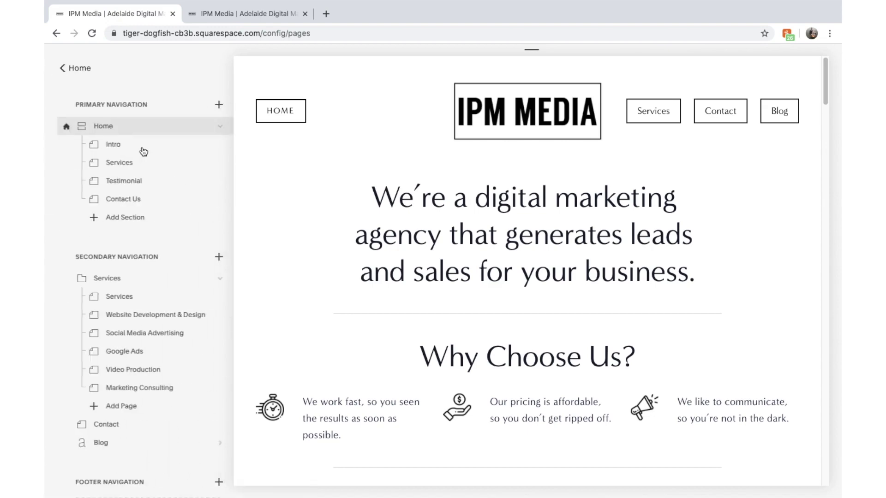
pyautogui.scroll(-3, 143, 360)
pyautogui.scroll(-3, 145, 383)
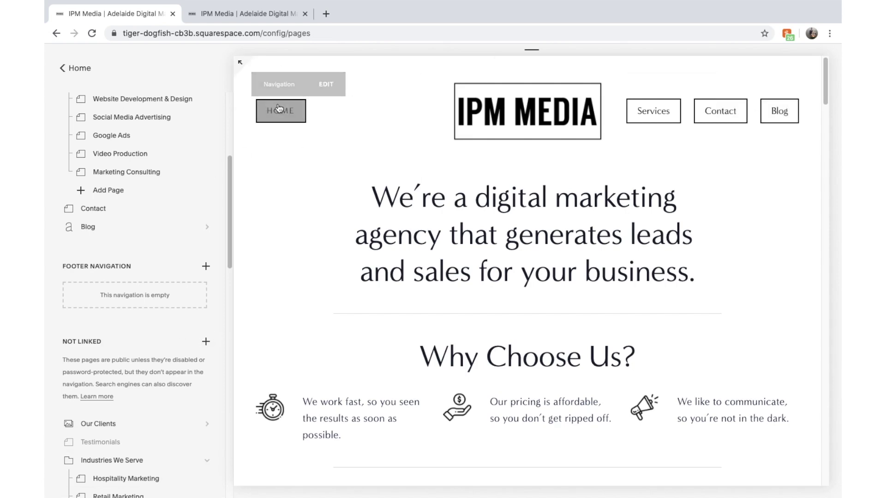
pyautogui.scroll(-3, 592, 299)
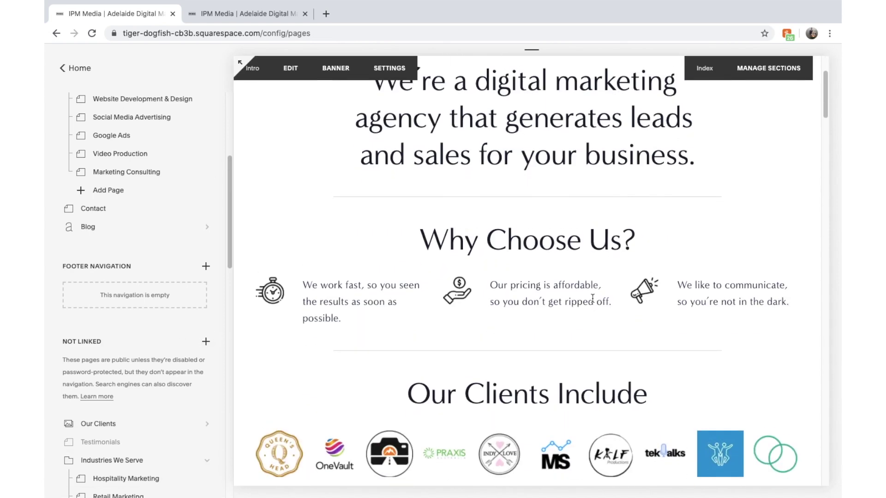
# Step: Add a blank page named "Digital Marketing Pricing Guide" to the unlinked pages
pyautogui.click(203, 341)
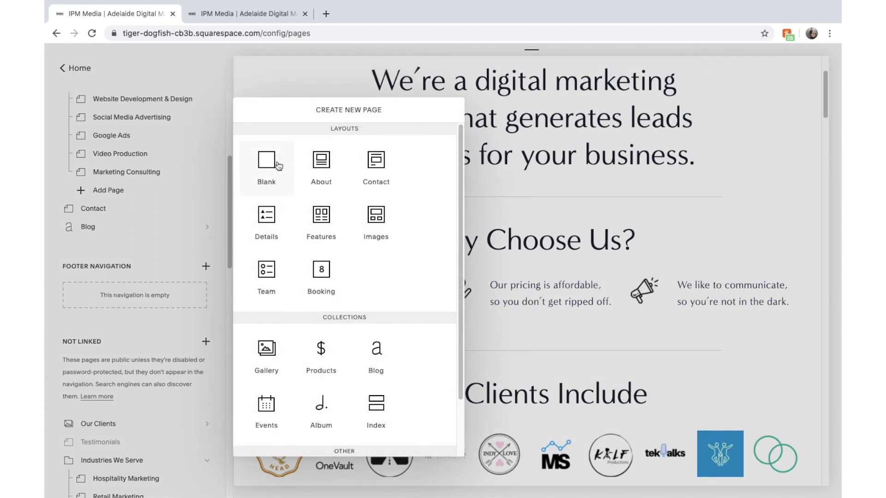
pyautogui.scroll(-2, 350, 311)
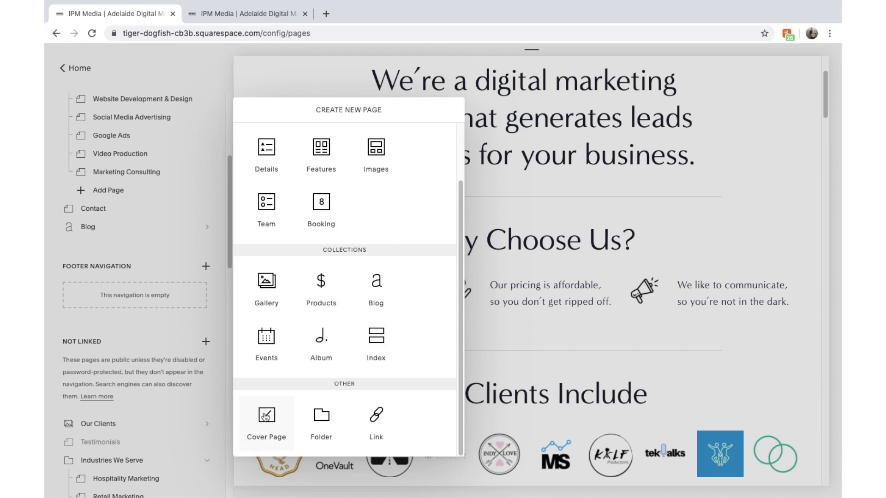
pyautogui.scroll(3, 323, 296)
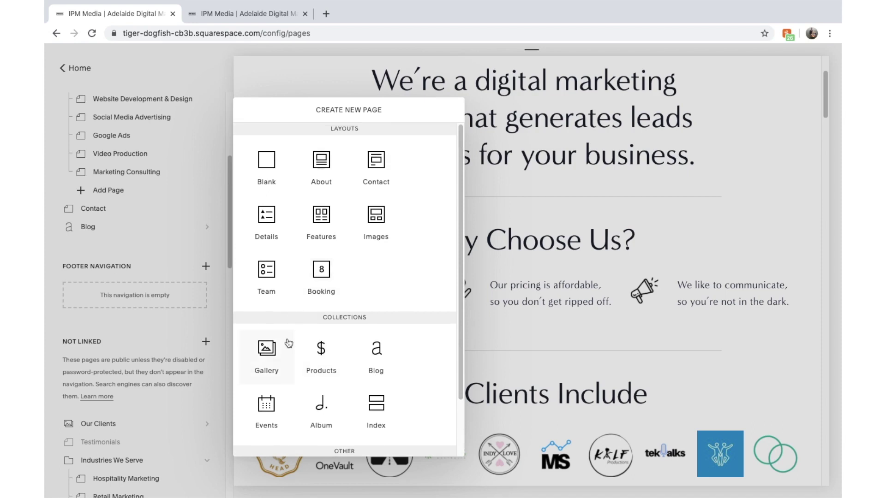
pyautogui.scroll(-2, 316, 359)
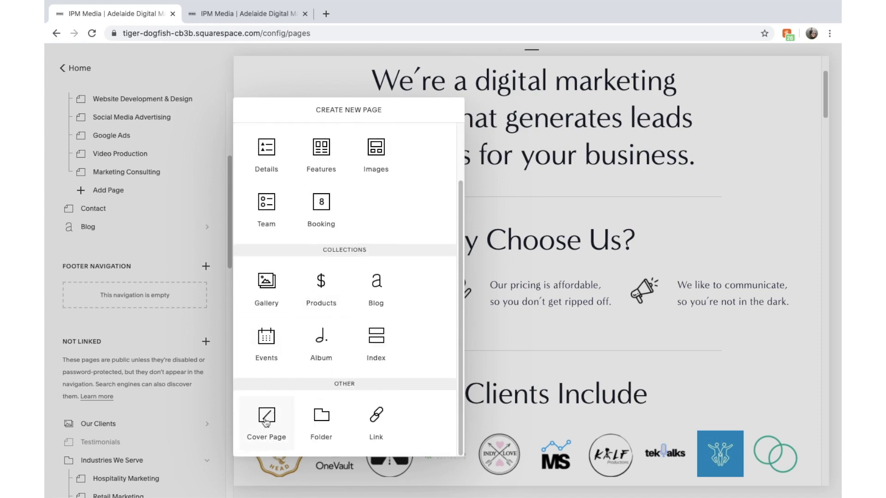
pyautogui.scroll(2, 288, 334)
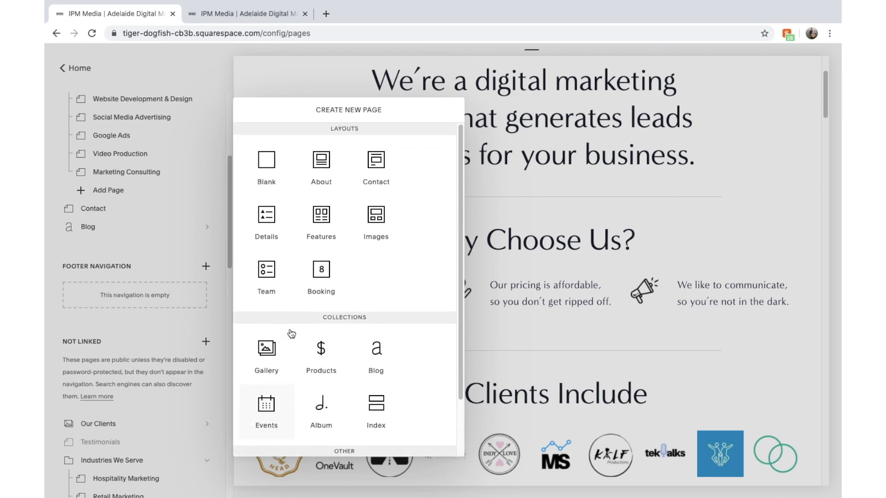
pyautogui.scroll(-2, 287, 355)
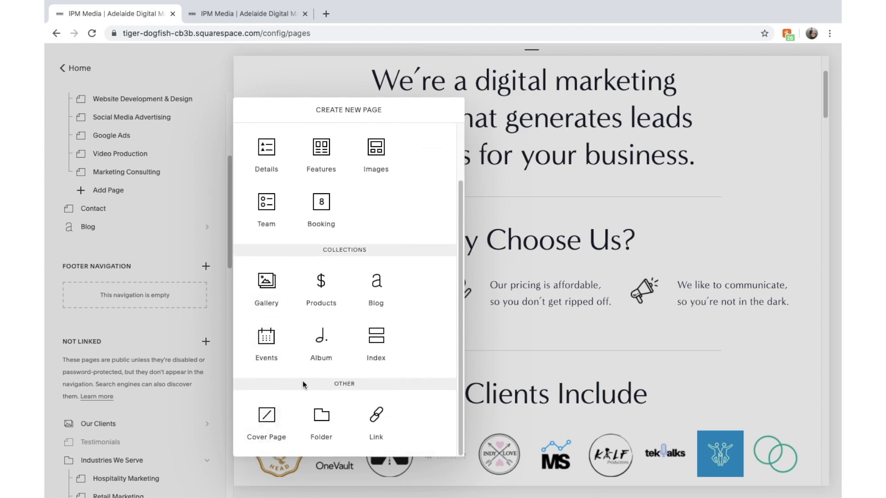
pyautogui.scroll(2, 272, 340)
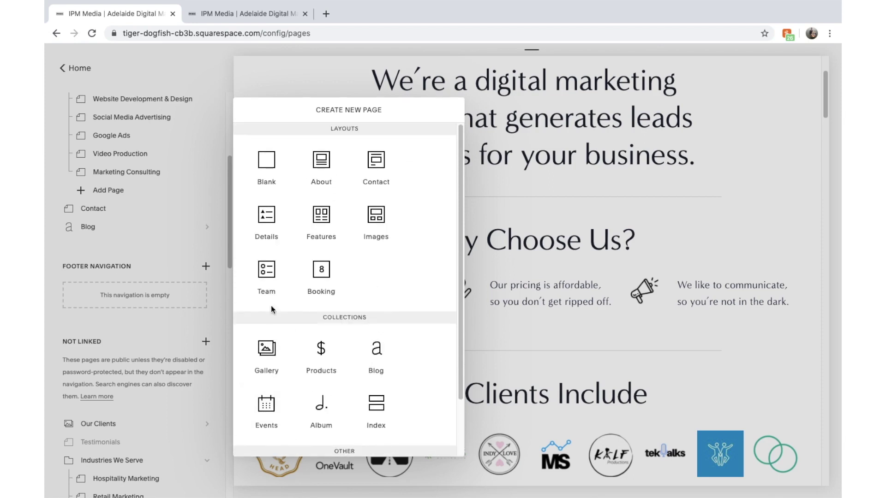
pyautogui.click(263, 157)
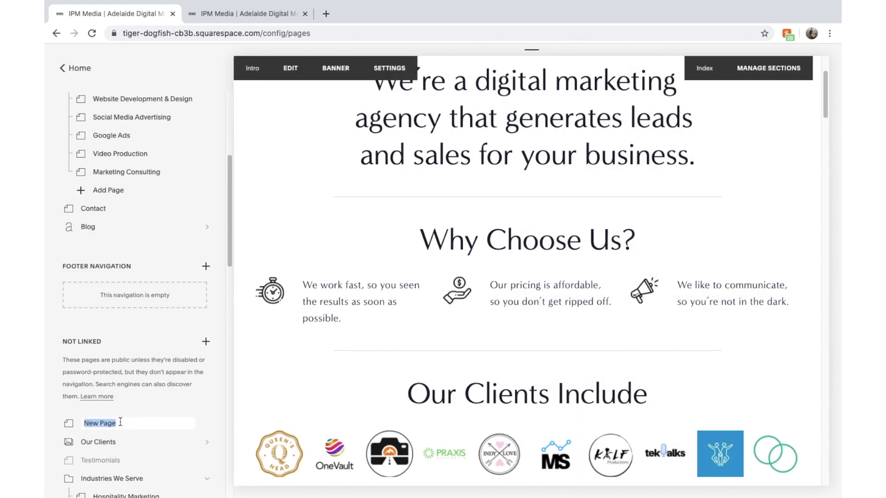
pyautogui.write('Digital Marketing Pr')
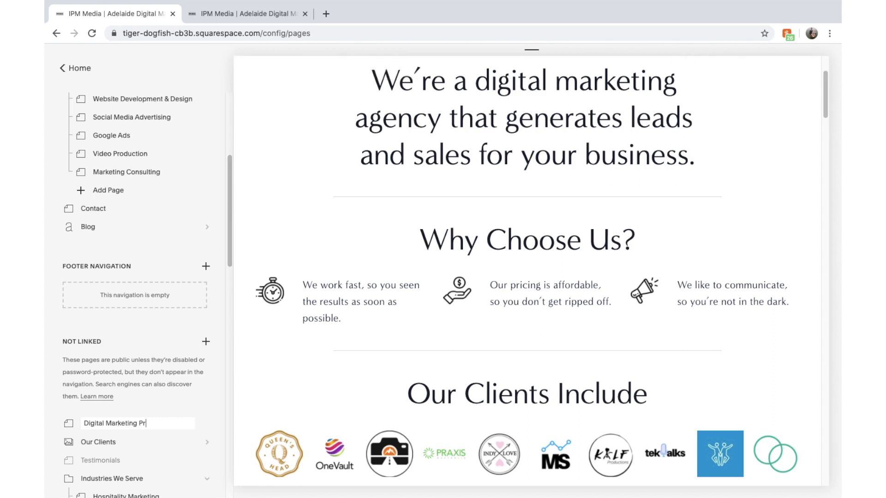
pyautogui.write('icing Guide')
pyautogui.press('Return')
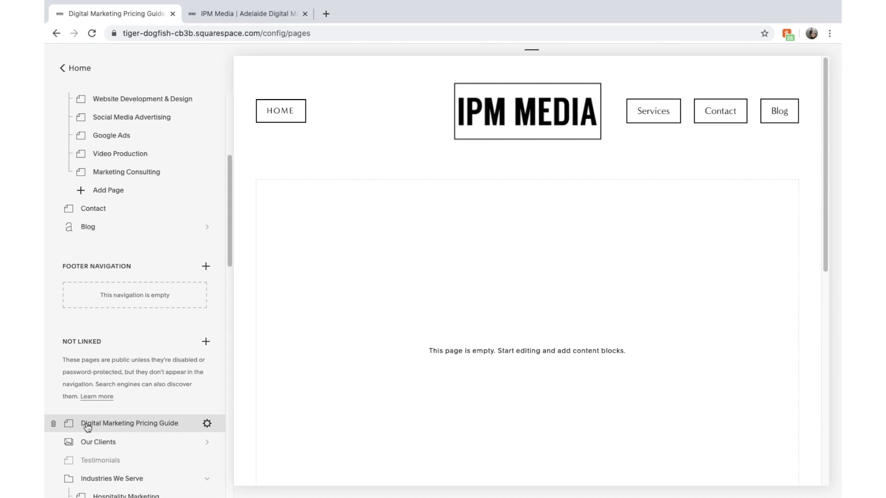
# Step: Start editing the content of the new pricing guide page and add a text block to it
pyautogui.moveTo(405, 240)
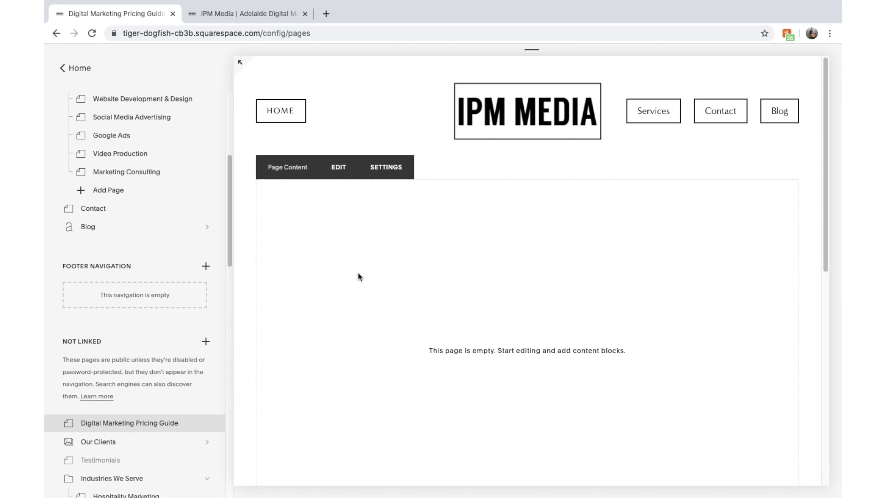
pyautogui.scroll(-3, 367, 280)
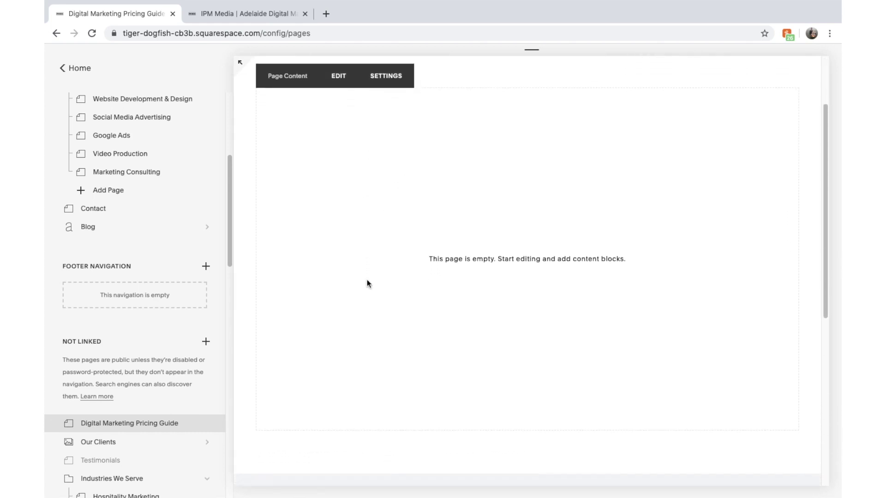
pyautogui.scroll(3, 366, 280)
pyautogui.click(346, 181)
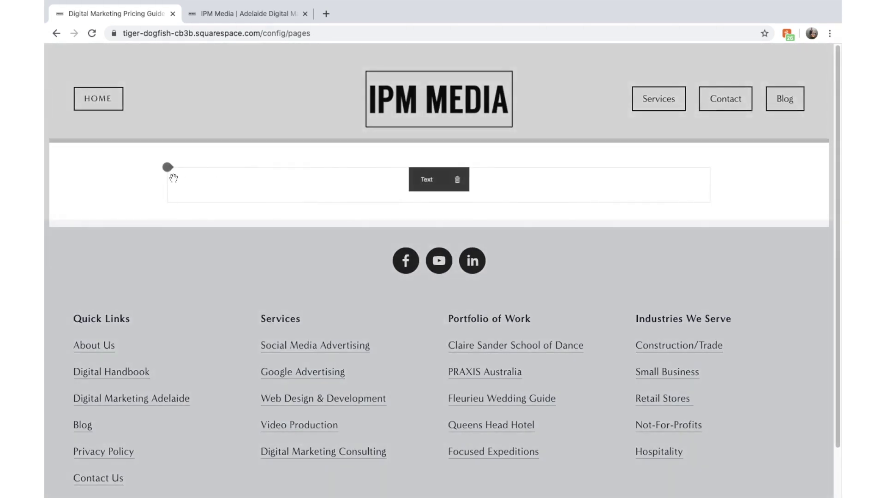
pyautogui.click(170, 169)
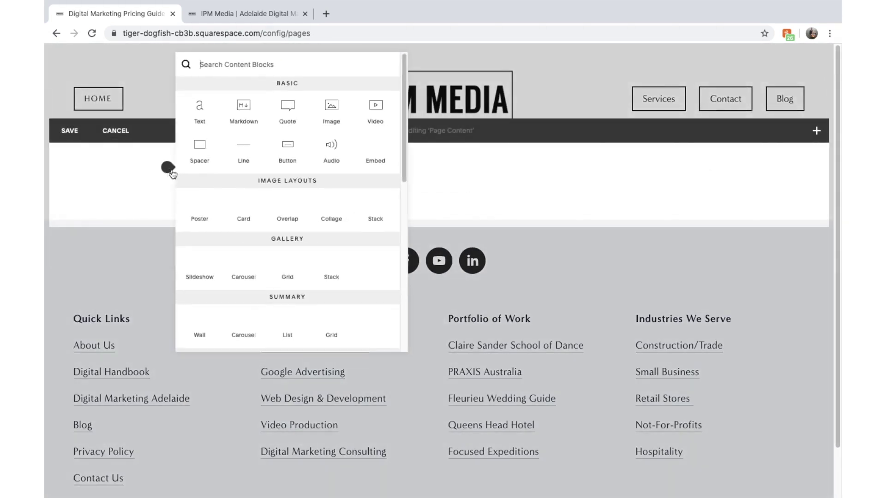
pyautogui.click(221, 124)
pyautogui.click(279, 183)
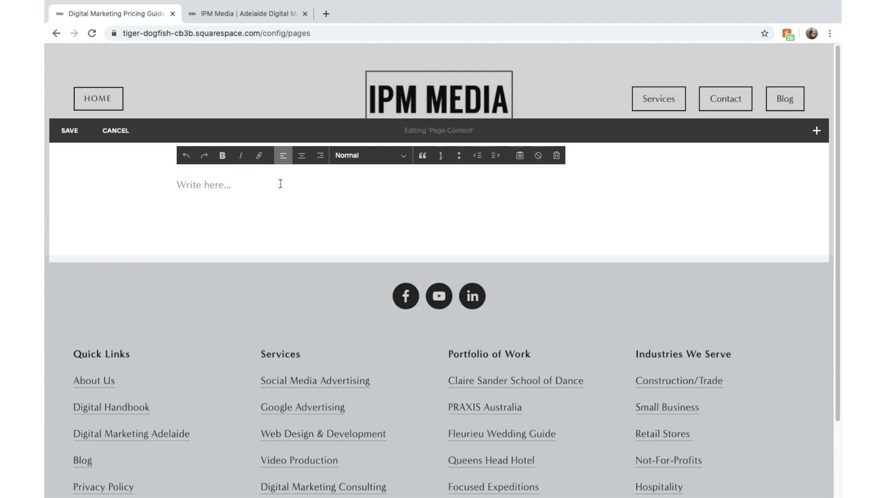
# Step: Enter "IPM Media's Digital Marketing Price Guide" as the title text in the text block
pyautogui.write('Digitsl')
pyautogui.press('BackSpace')
pyautogui.press('BackSpace')
pyautogui.press('BackSpace')
pyautogui.press('BackSpace')
pyautogui.press('BackSpace')
pyautogui.write('IPM Media')
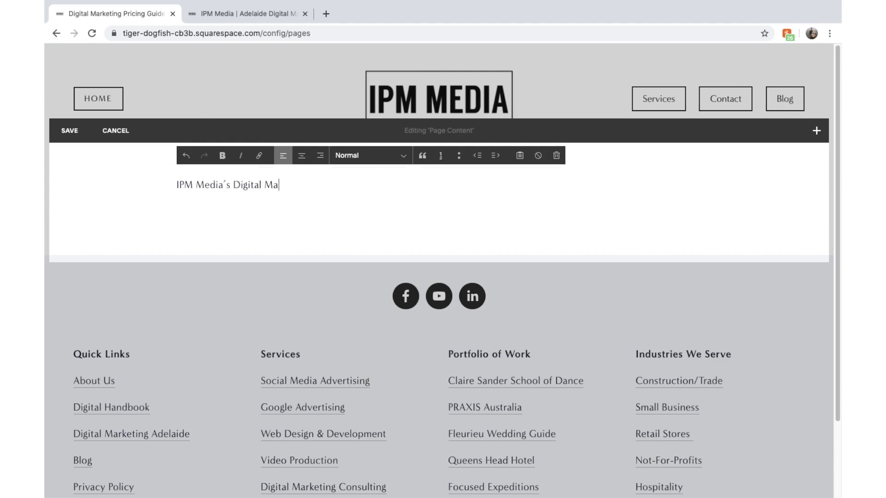
pyautogui.write("'s Digital Marketing Price Guide")
# Step: Format the page title as Heading 1 and centre it
pyautogui.tripleClick(327, 183)
pyautogui.click(359, 157)
pyautogui.click(358, 166)
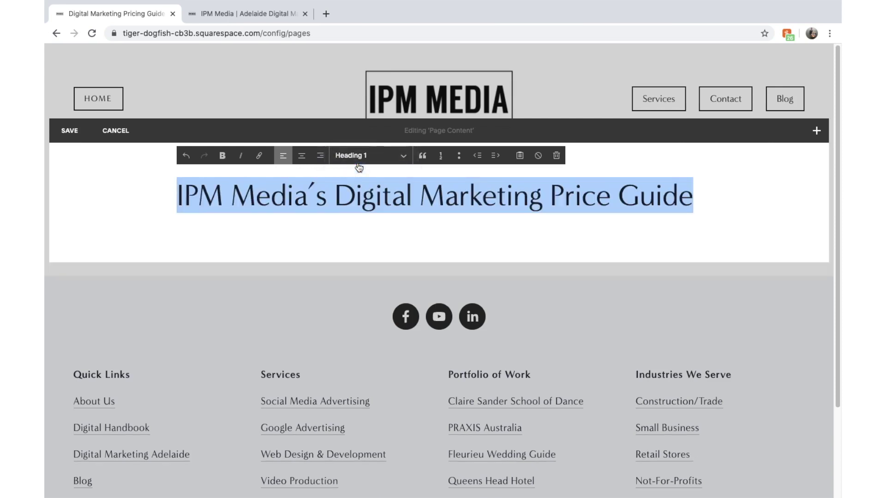
pyautogui.click(301, 155)
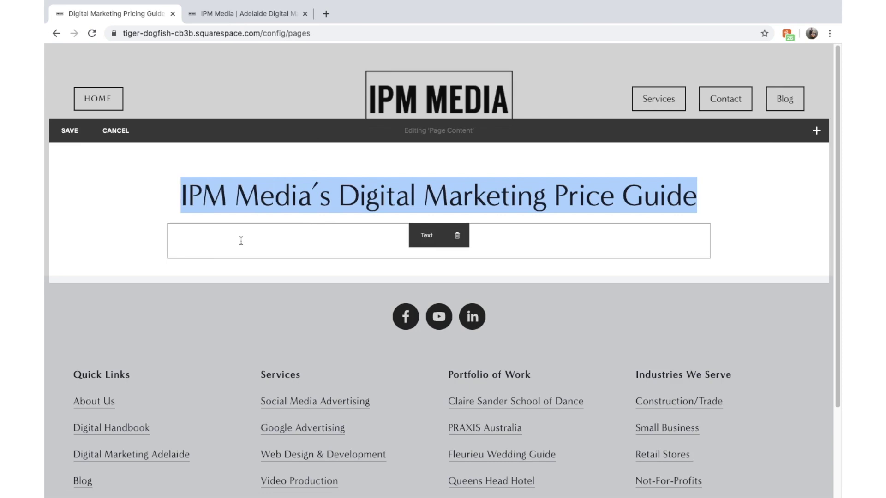
# Step: Insert a line block directly beneath the title
pyautogui.click(204, 235)
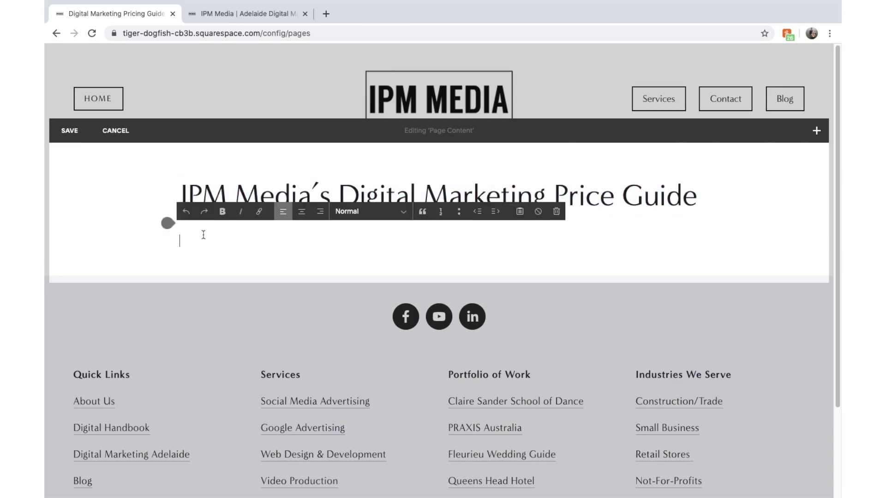
pyautogui.click(167, 224)
pyautogui.click(272, 177)
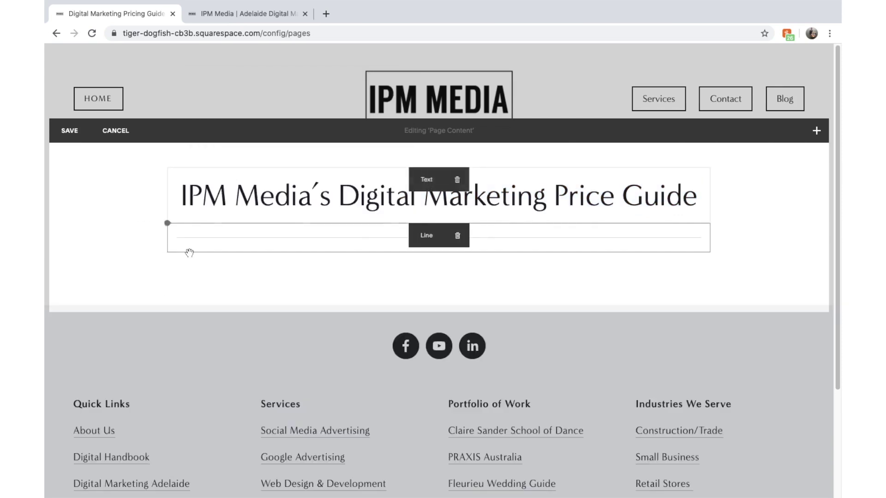
# Step: Add a text block beneath the line with "Discover the prices for the digital marketing services IPM Media offers", checking the live home page for reference
pyautogui.click(276, 272)
pyautogui.click(231, 16)
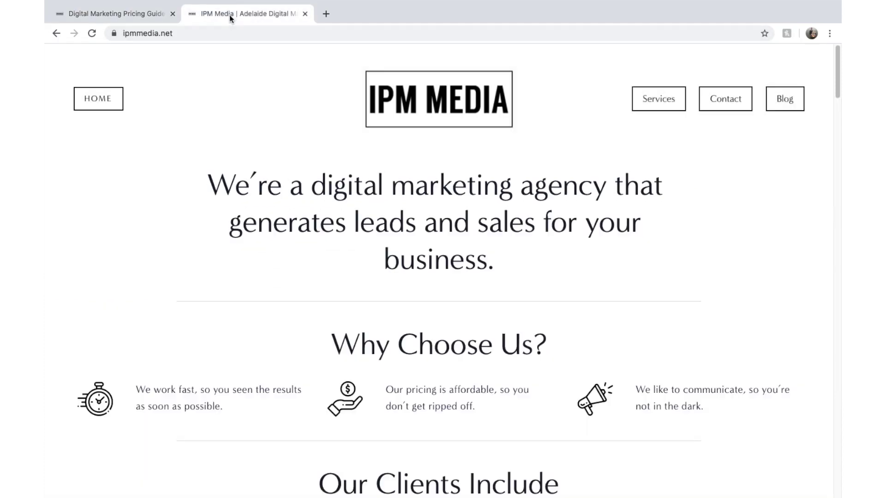
pyautogui.scroll(-3, 412, 325)
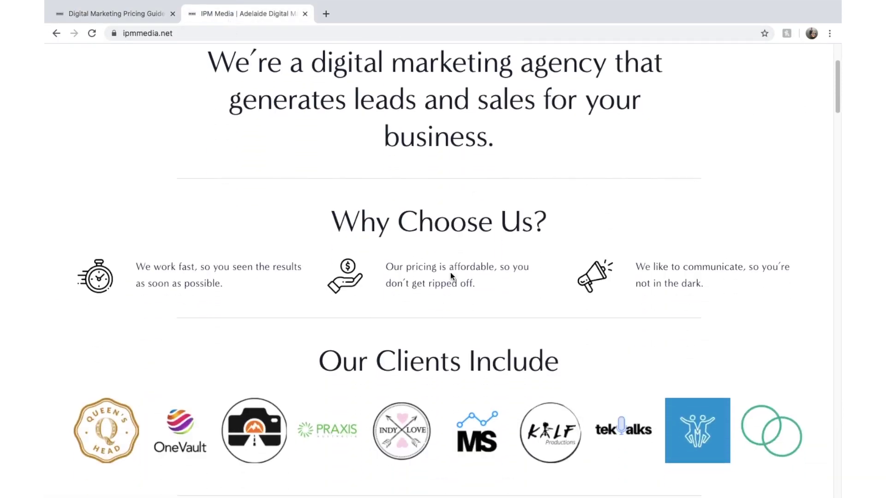
pyautogui.scroll(3, 451, 276)
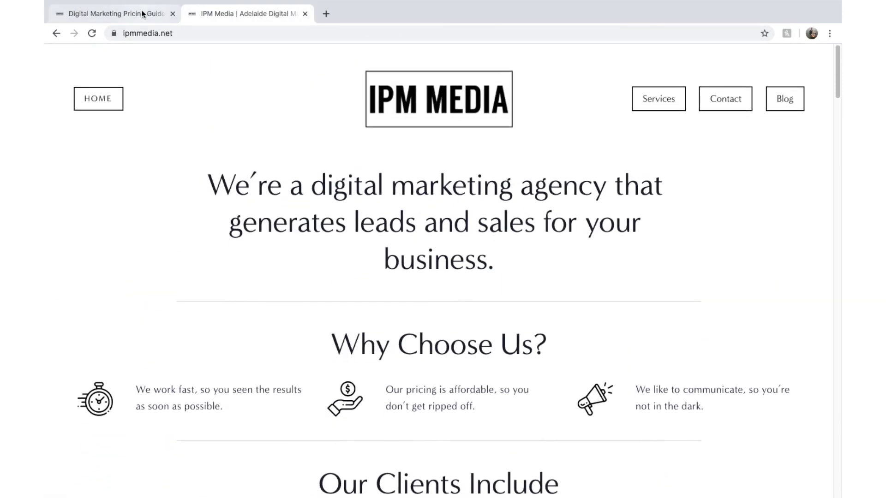
pyautogui.click(143, 14)
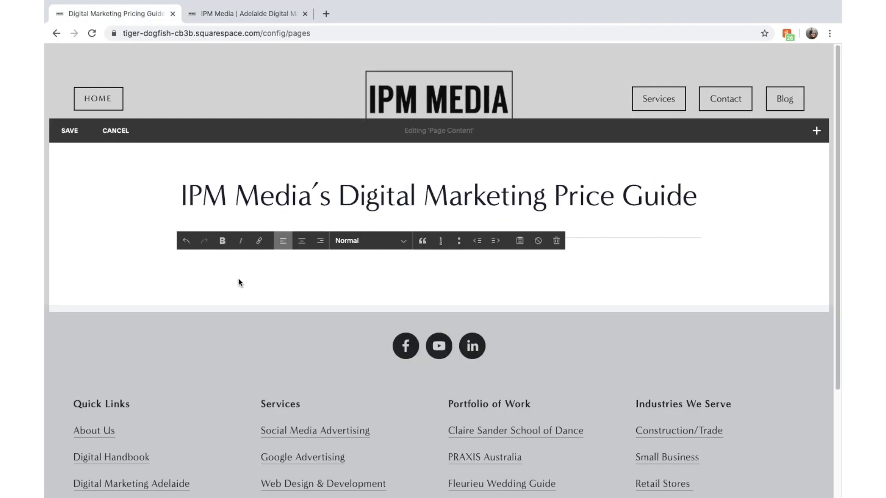
pyautogui.write('Disco')
pyautogui.write('ver the pri')
pyautogui.write('cing ')
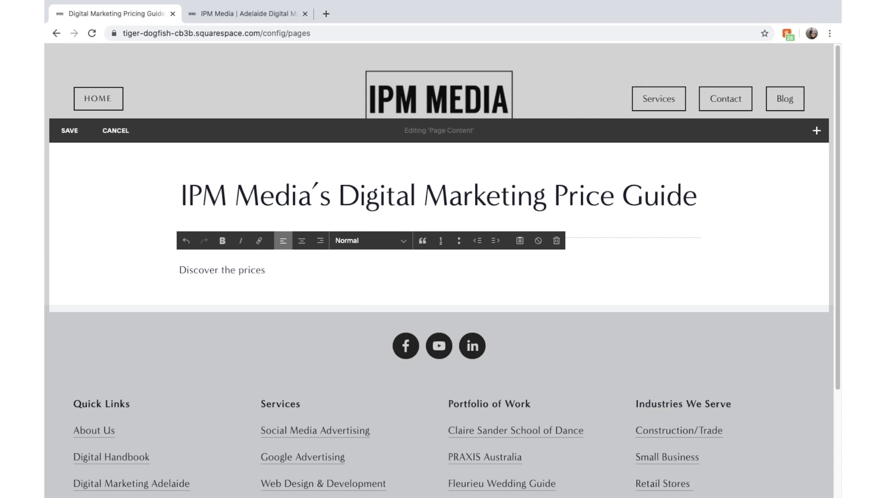
pyautogui.write('for the digital marketing se')
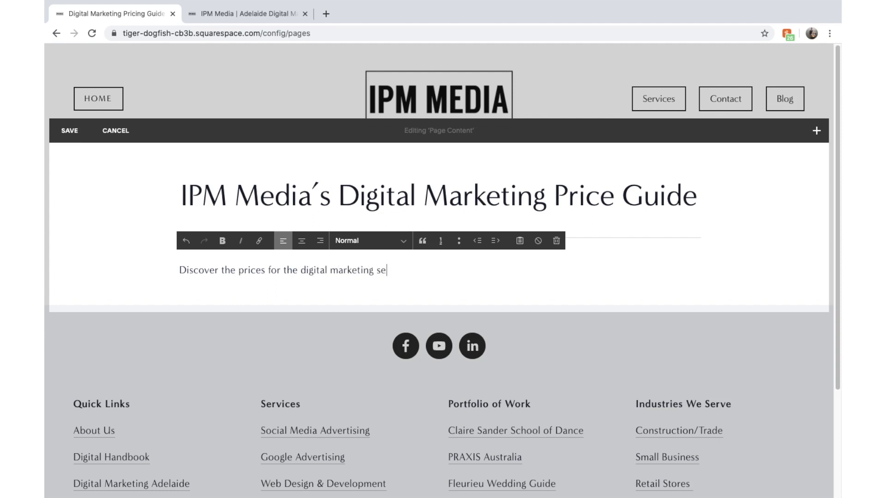
pyautogui.write('rvices IPM Media offer')
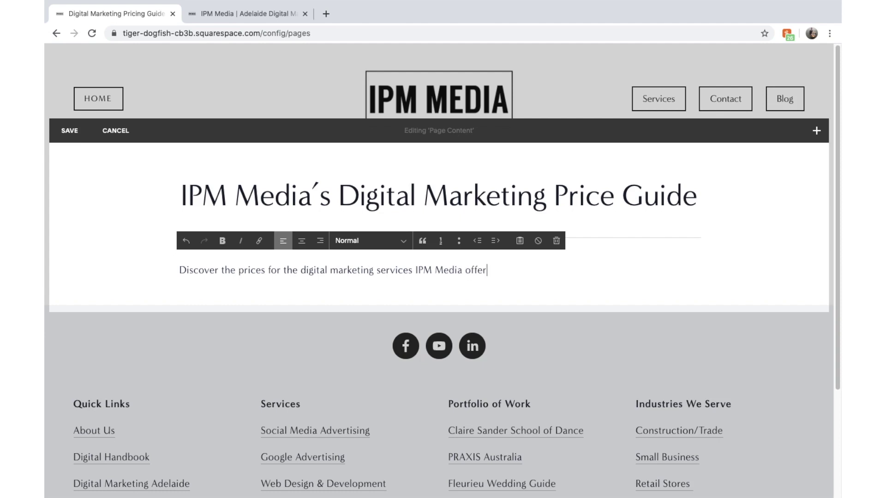
# Step: Continue the introduction with "We're an Adelaide based digital marketing agency." and remove the stray space at its start
pyautogui.write("s. We're an Adelaide ba")
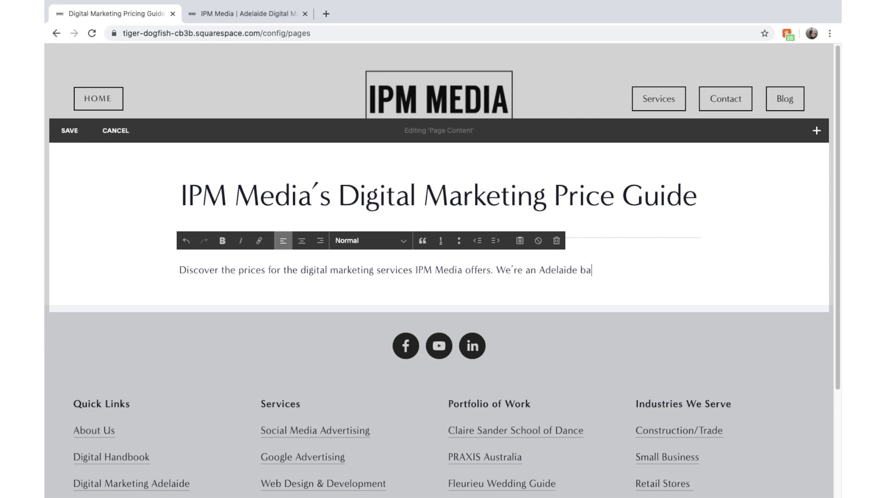
pyautogui.write('sed digital marketing agec')
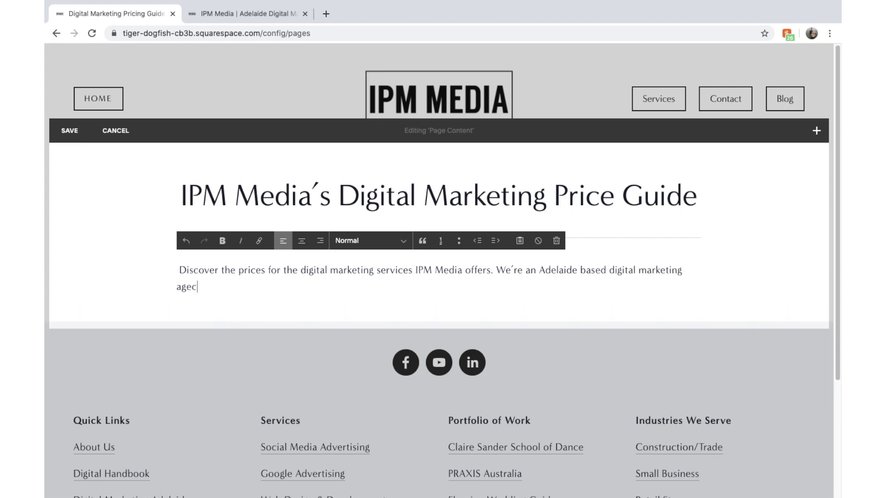
pyautogui.press('BackSpace')
pyautogui.write('ncy.')
pyautogui.click(179, 271)
pyautogui.press('BackSpace')
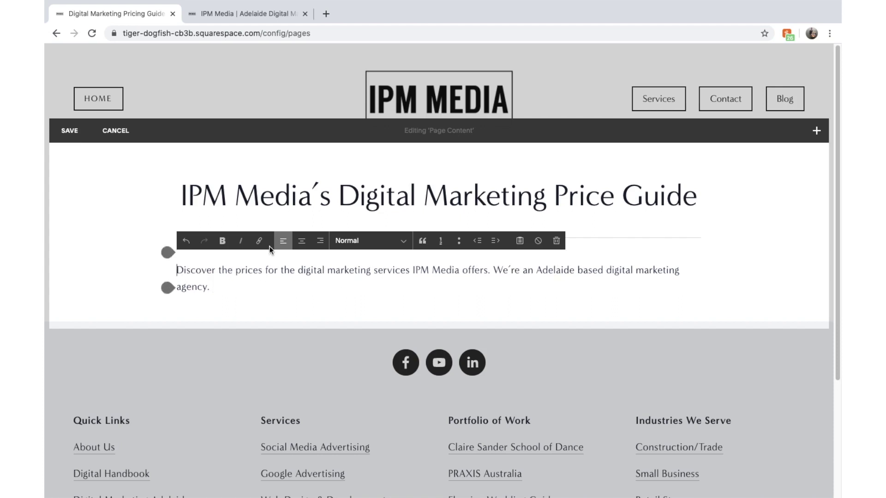
# Step: Insert a line block directly beneath the introductory text
pyautogui.click(266, 283)
pyautogui.click(119, 272)
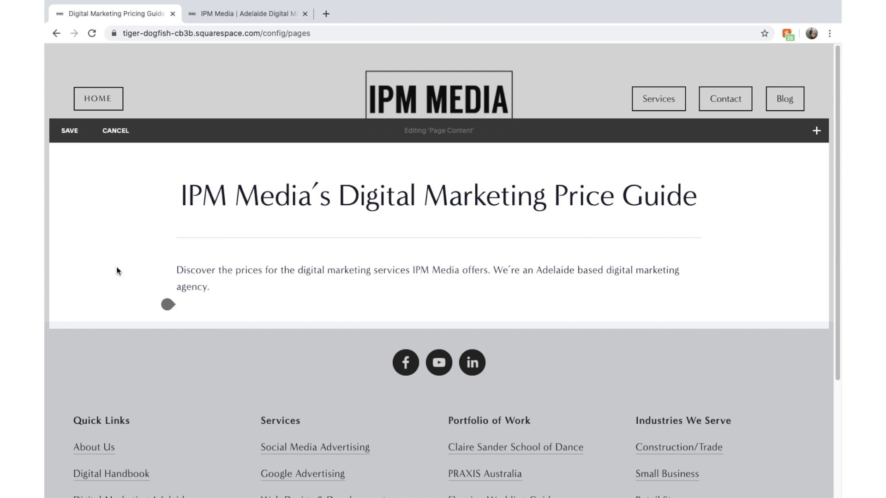
pyautogui.click(168, 303)
pyautogui.click(245, 251)
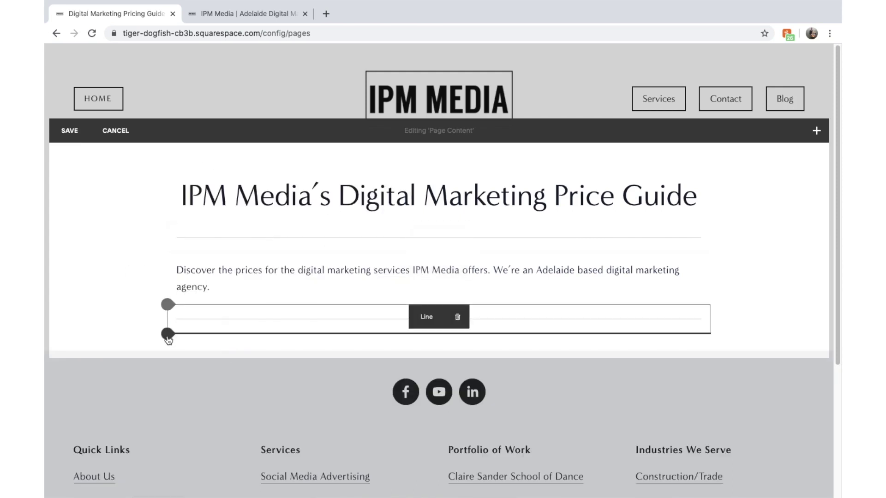
# Step: Insert a gallery Grid block beneath the second line, using the client logo section on the live home page as the reference
pyautogui.click(168, 336)
pyautogui.scroll(-3, 279, 372)
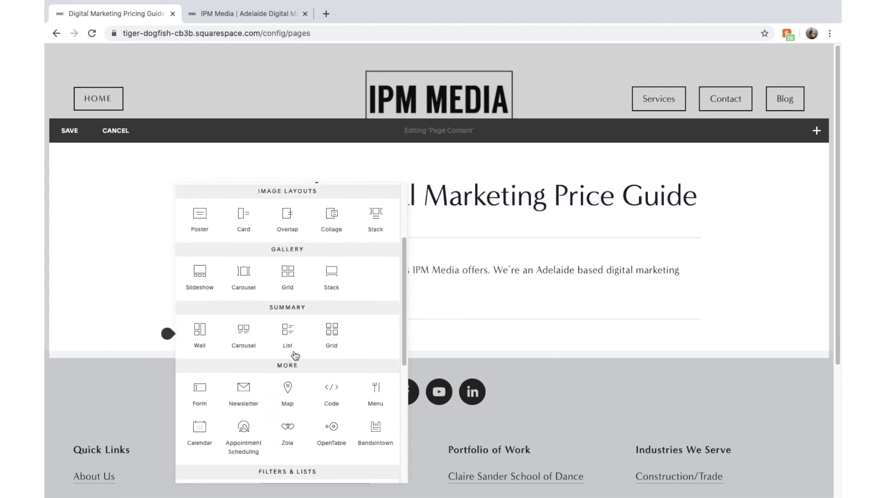
pyautogui.scroll(-2, 295, 355)
pyautogui.click(267, 13)
pyautogui.scroll(-4, 411, 405)
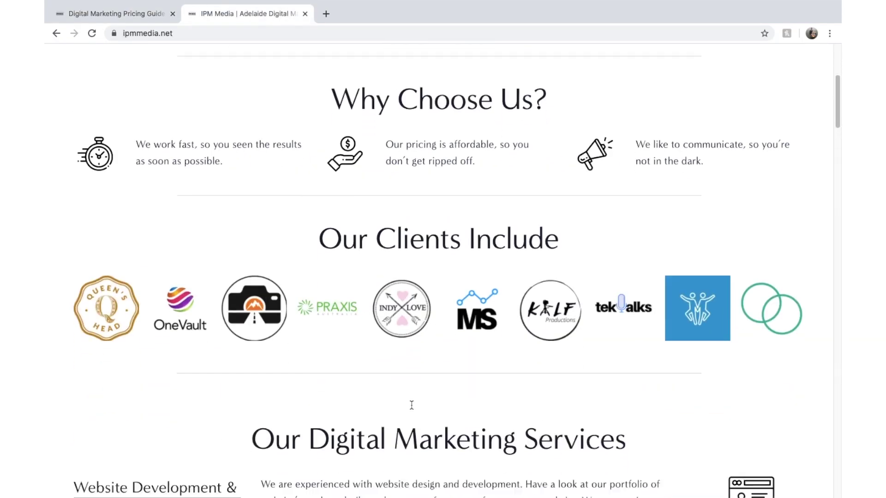
pyautogui.scroll(-1, 411, 405)
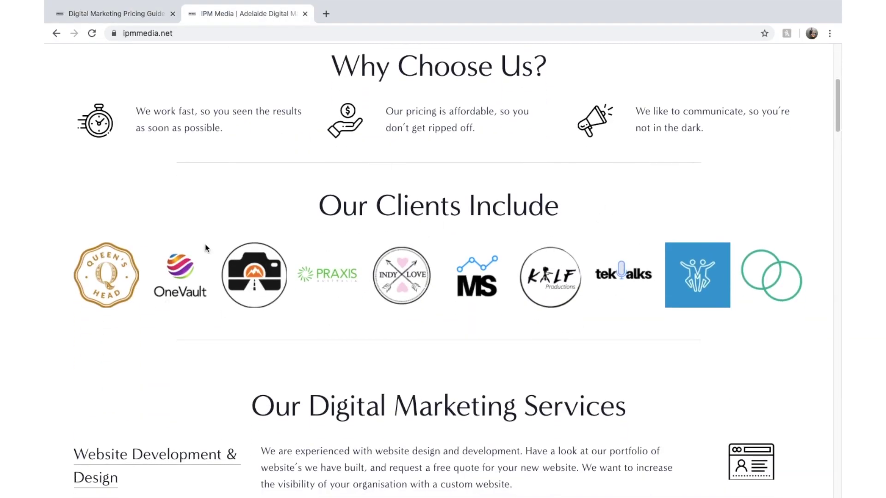
pyautogui.click(116, 19)
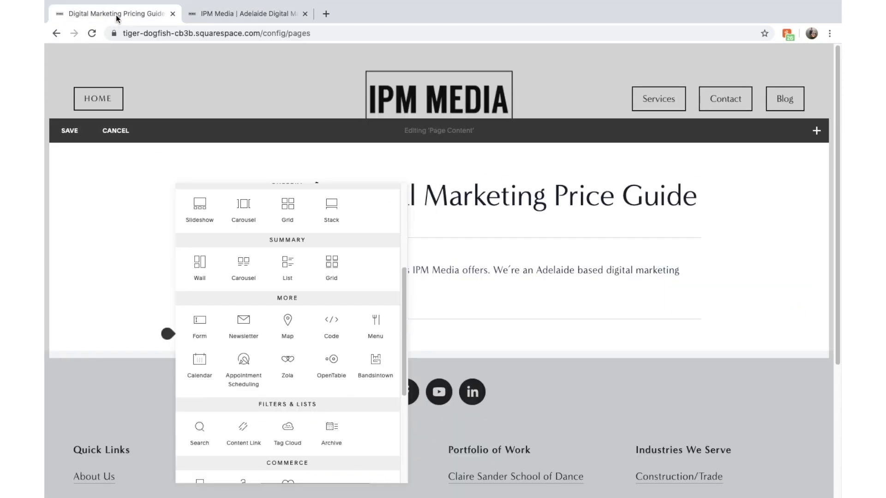
pyautogui.scroll(-2, 316, 323)
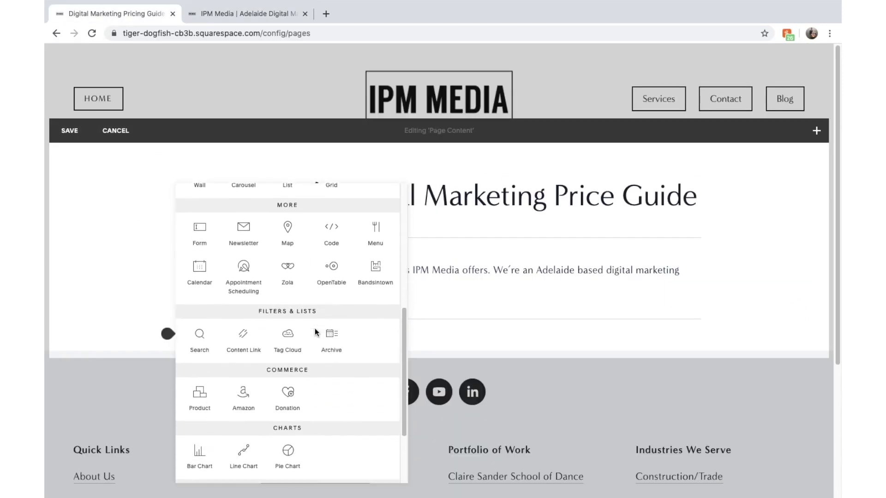
pyautogui.scroll(3, 317, 332)
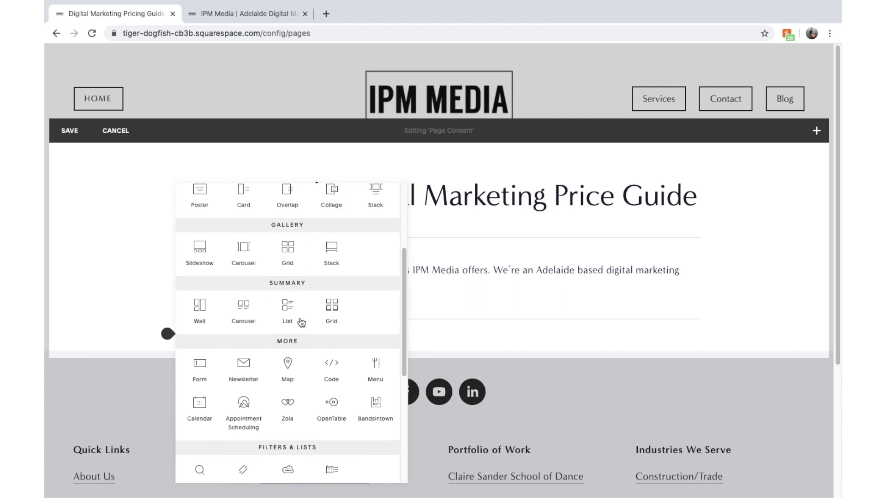
pyautogui.scroll(-3, 312, 295)
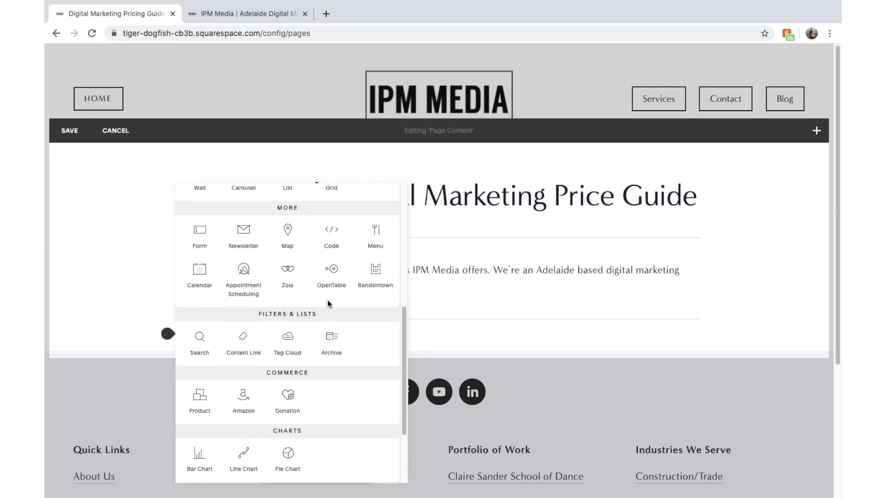
pyautogui.scroll(5, 329, 304)
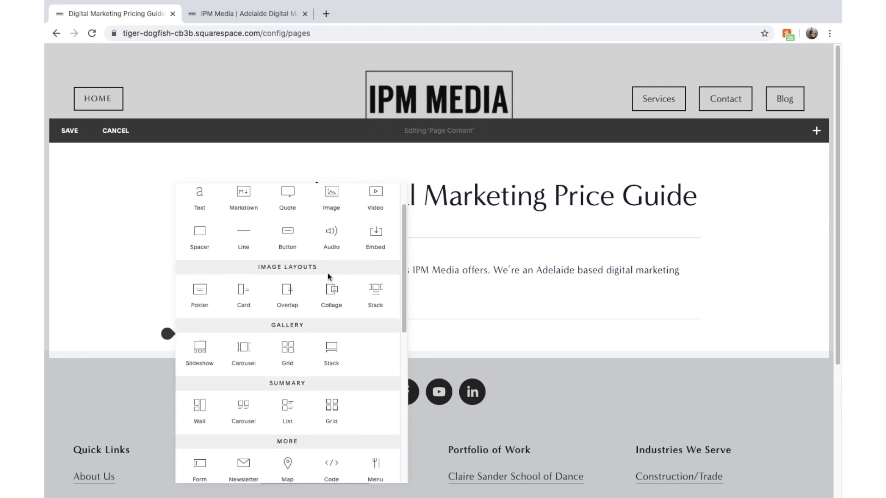
pyautogui.click(287, 353)
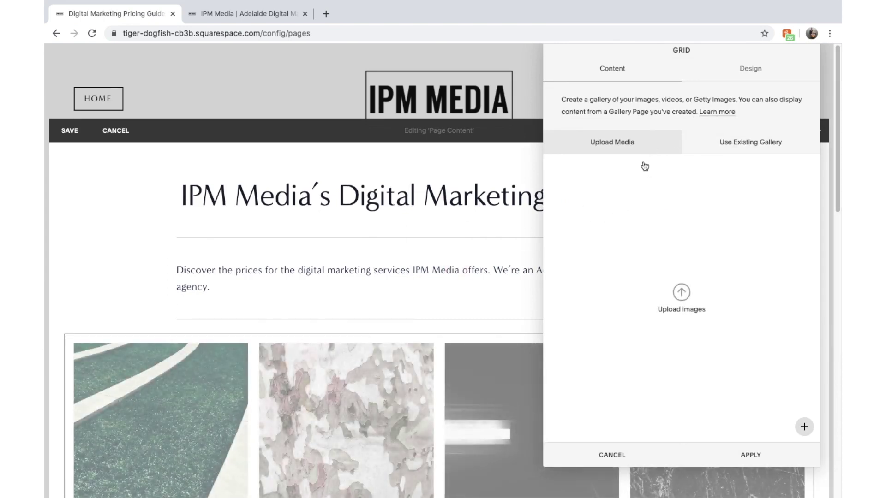
# Step: Set the grid gallery's content to the existing gallery "Our Clients"
pyautogui.click(727, 146)
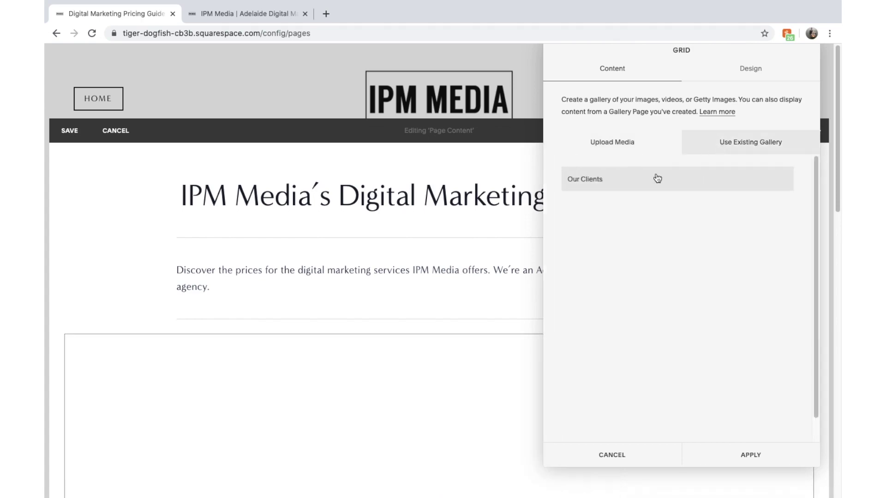
pyautogui.click(611, 455)
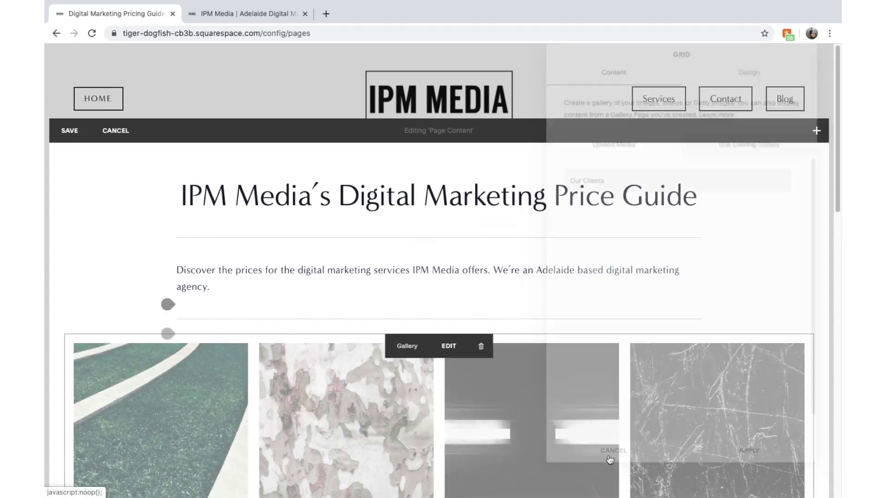
pyautogui.click(449, 347)
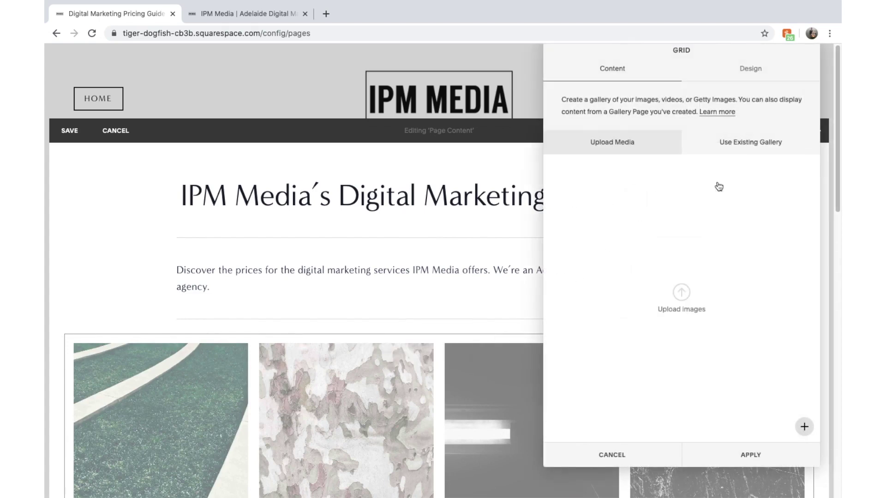
pyautogui.click(705, 144)
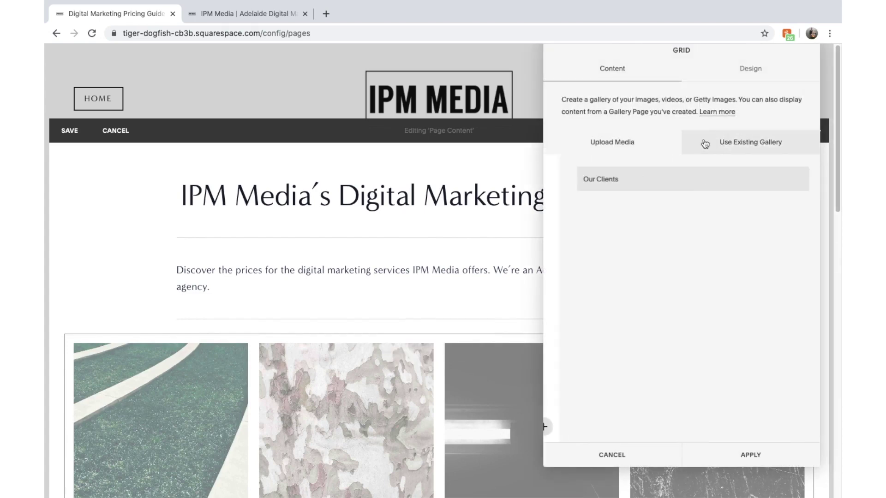
pyautogui.click(601, 180)
pyautogui.scroll(-5, 456, 369)
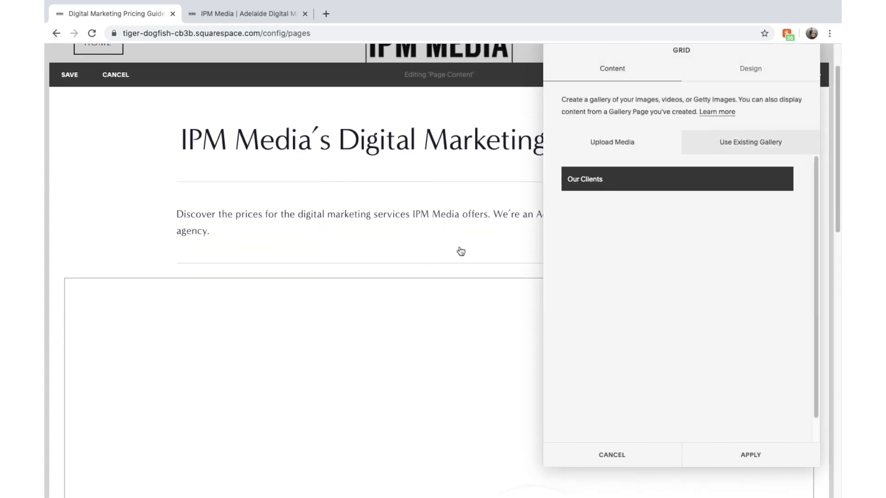
pyautogui.scroll(-2, 478, 358)
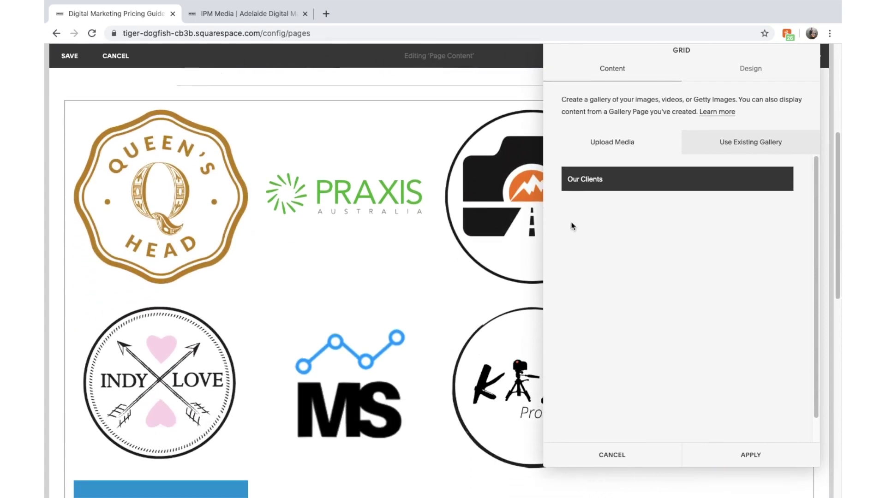
pyautogui.click(657, 141)
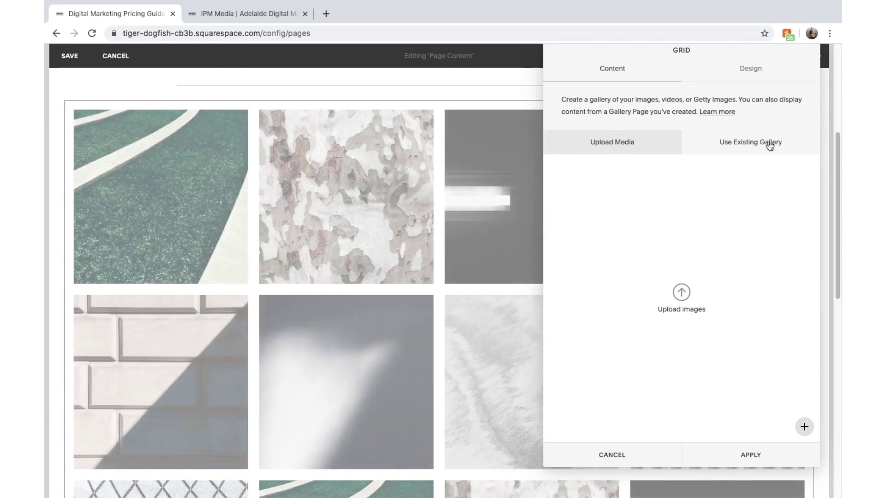
pyautogui.click(586, 220)
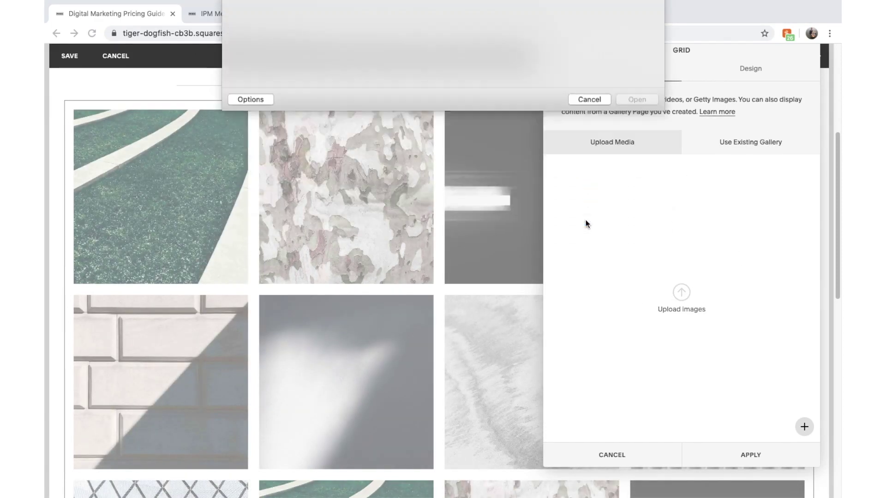
pyautogui.click(752, 76)
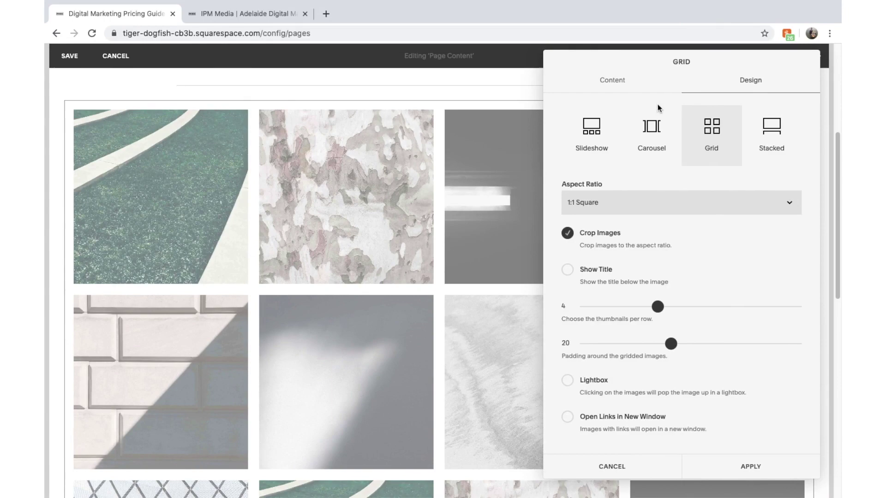
pyautogui.click(618, 81)
pyautogui.click(727, 153)
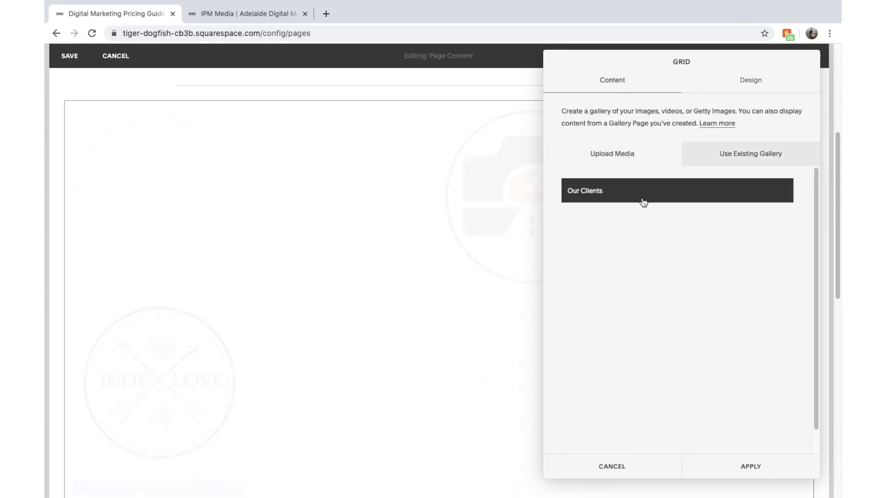
# Step: Set the logo grid's design to 10 thumbnails per row with a padding of 12, and turn off image cropping
pyautogui.click(722, 86)
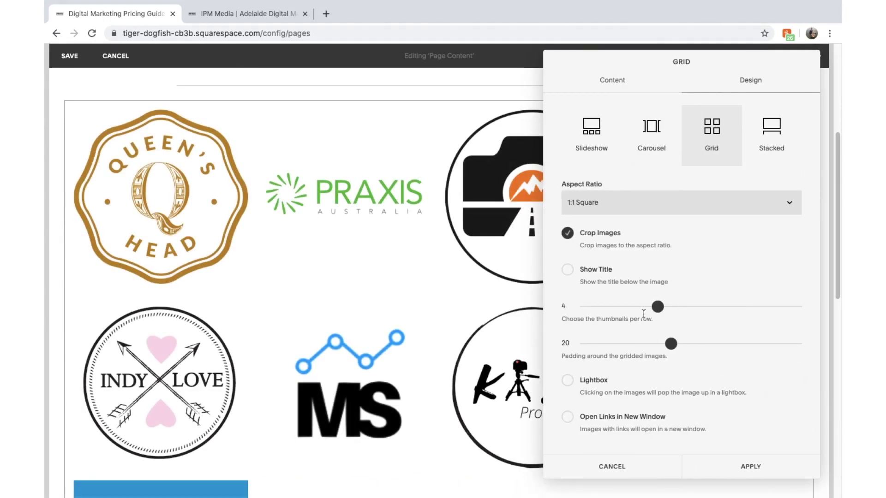
pyautogui.moveTo(668, 311); pyautogui.dragTo(790, 307)
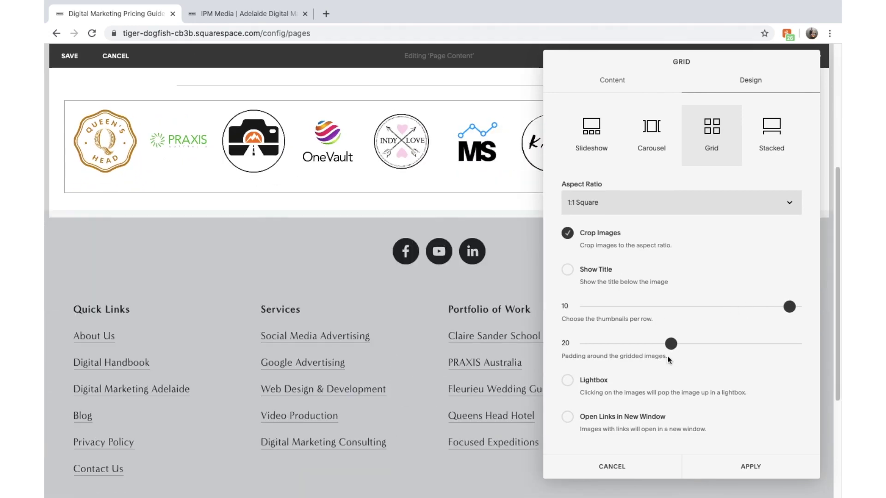
pyautogui.moveTo(670, 346); pyautogui.dragTo(636, 351)
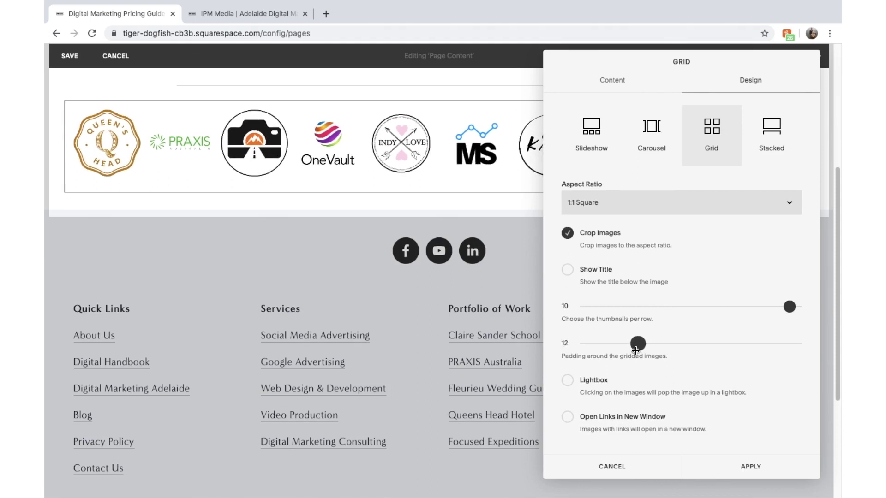
pyautogui.click(565, 234)
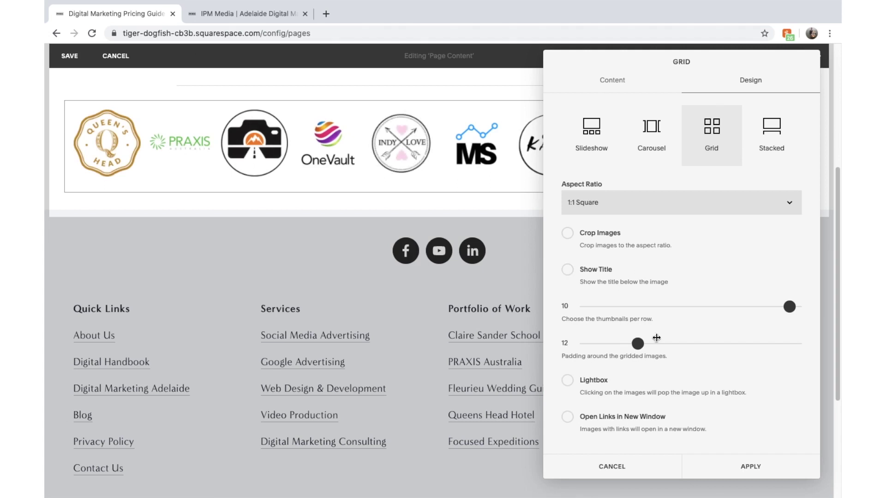
# Step: Apply the logo grid's design settings and insert a text block directly above the grid
pyautogui.click(739, 463)
pyautogui.scroll(4, 683, 300)
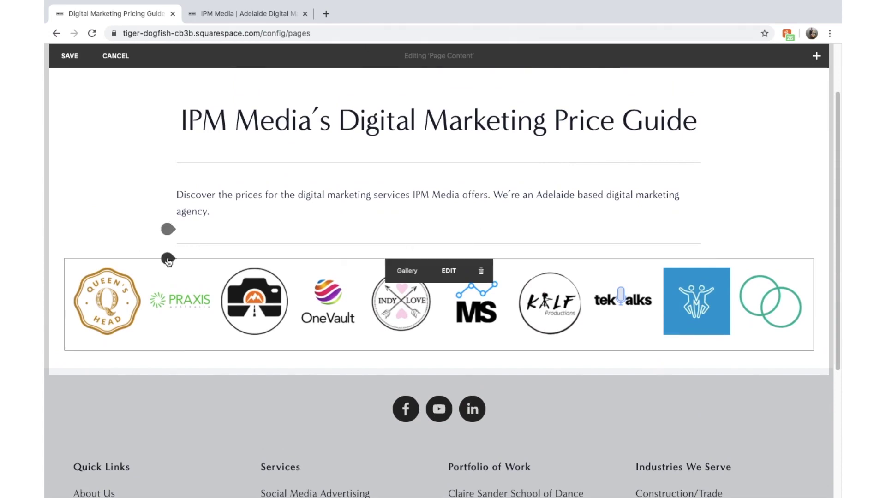
pyautogui.click(168, 258)
pyautogui.click(208, 184)
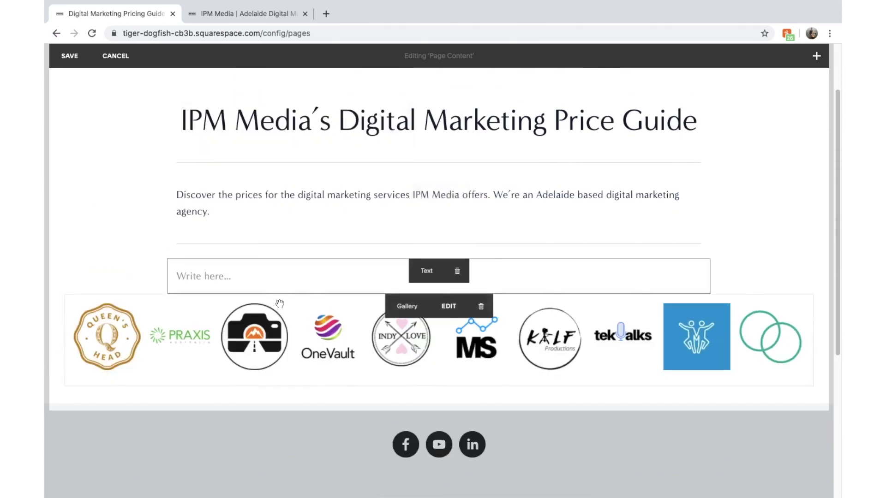
pyautogui.click(269, 286)
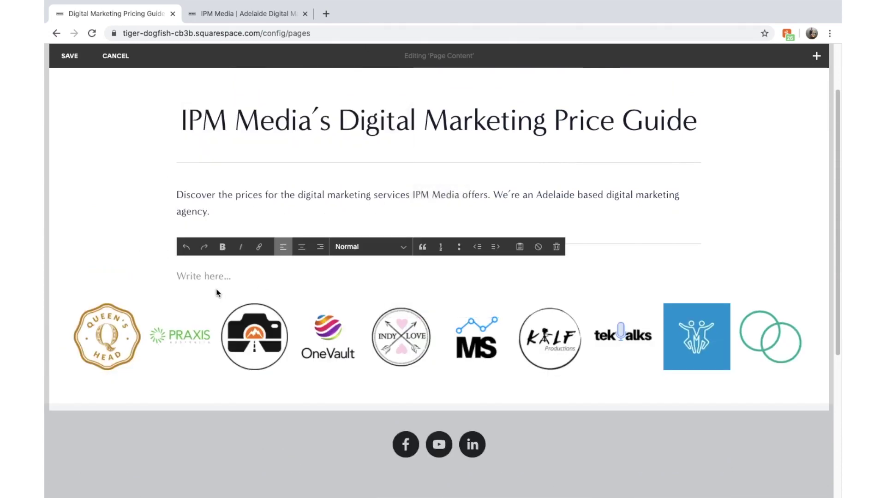
pyautogui.write('Our')
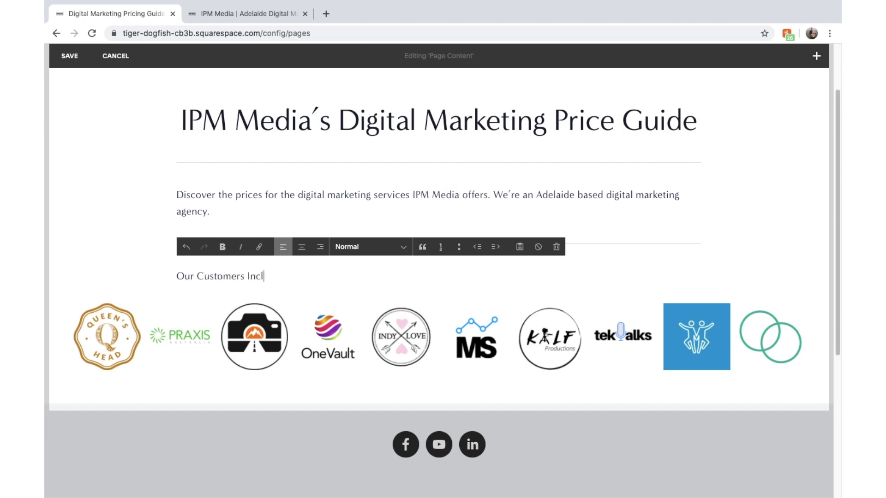
pyautogui.write(' Customers I')
pyautogui.press('BackSpace')
pyautogui.press('BackSpace')
pyautogui.press('BackSpace')
pyautogui.press('BackSpace')
pyautogui.press('BackSpace')
pyautogui.press('BackSpace')
pyautogui.press('BackSpace')
pyautogui.press('BackSpace')
pyautogui.press('BackSpace')
pyautogui.press('BackSpace')
pyautogui.press('BackSpace')
pyautogui.press('BackSpace')
pyautogui.press('BackSpace')
pyautogui.press('BackSpace')
pyautogui.press('BackSpace')
# Step: Write "Some of our customers are..." in the text block above the logo grid
pyautogui.write('Some')
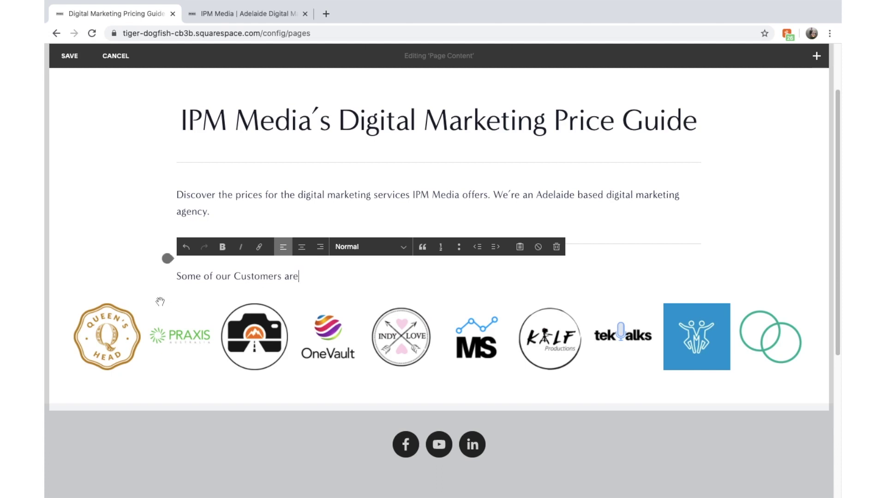
pyautogui.click(241, 276)
pyautogui.press('BackSpace')
pyautogui.write('c')
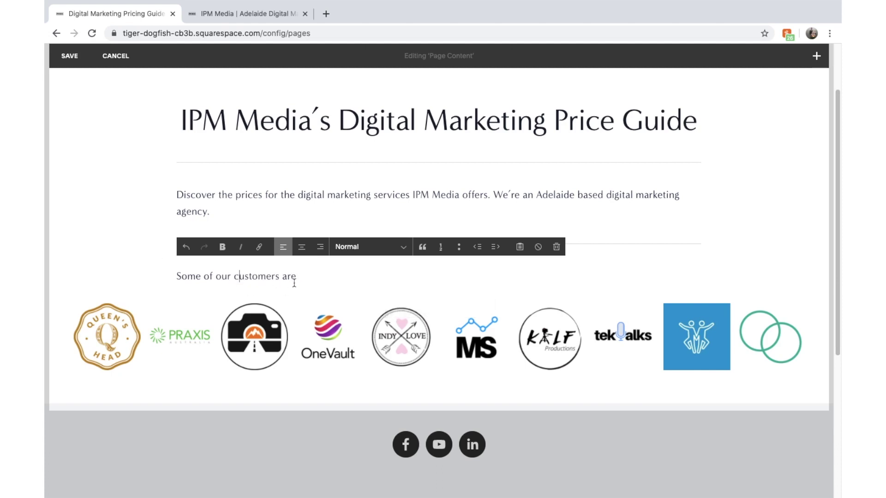
# Step: Centre the line above the logo grid and format it as Heading 2
pyautogui.click(302, 248)
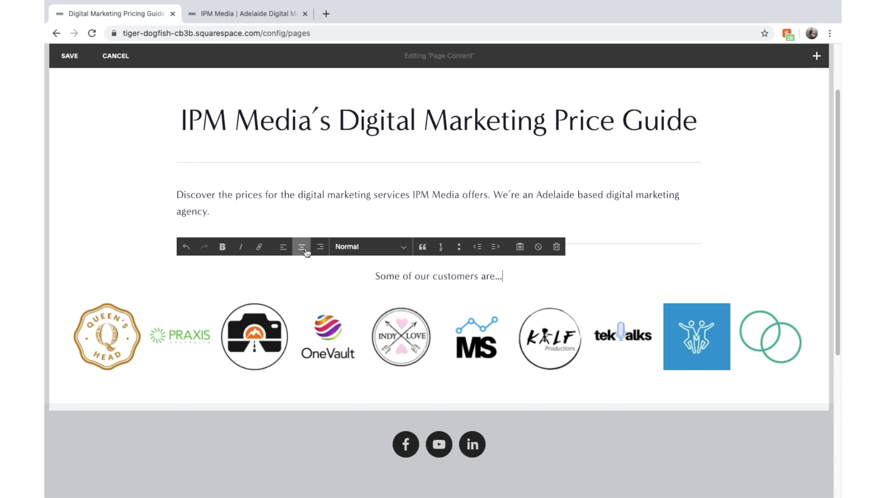
pyautogui.click(369, 249)
pyautogui.click(380, 281)
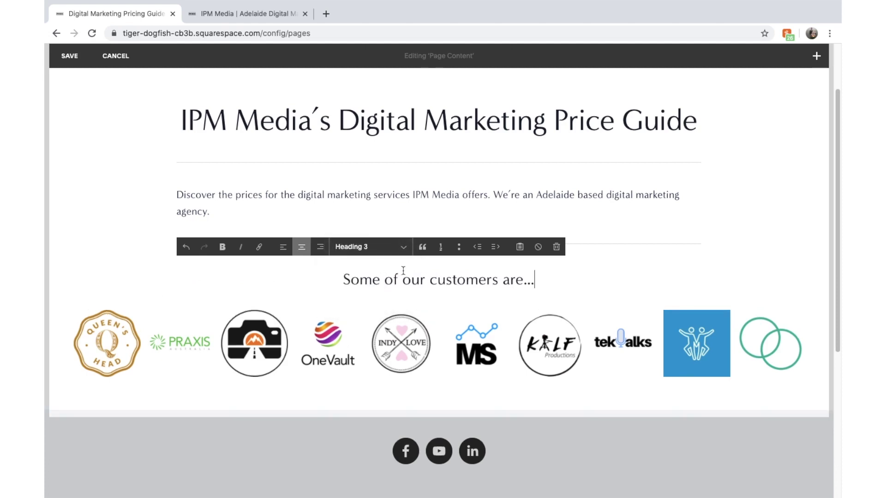
pyautogui.click(366, 247)
pyautogui.click(369, 234)
# Step: Replace the line above the logo grid with "Our Clients Include", matching the wording on the live home page
pyautogui.tripleClick(466, 284)
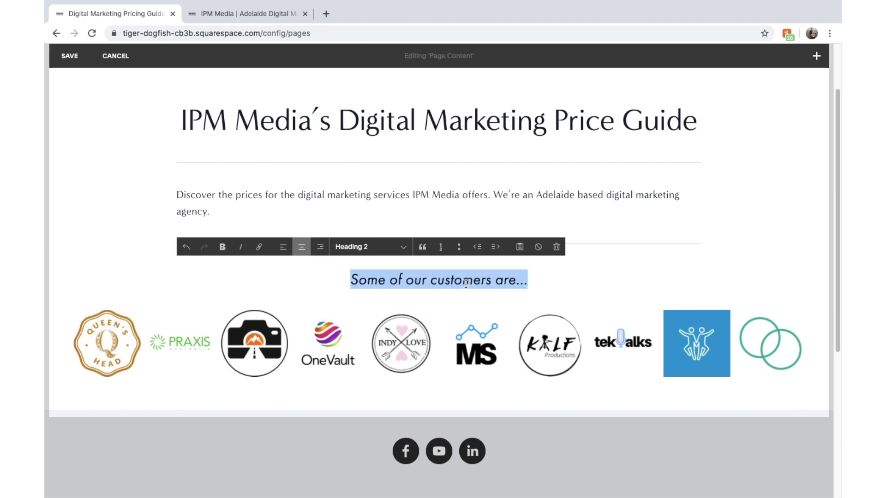
pyautogui.write('So')
pyautogui.click(245, 13)
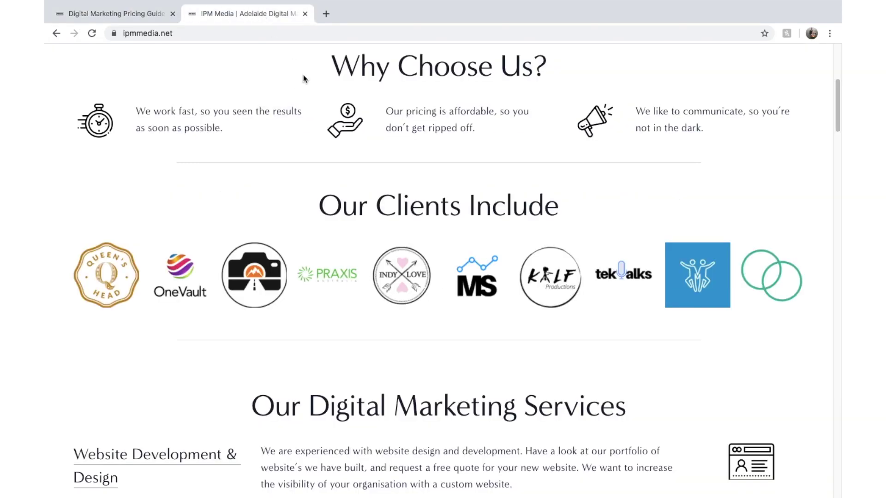
pyautogui.click(151, 18)
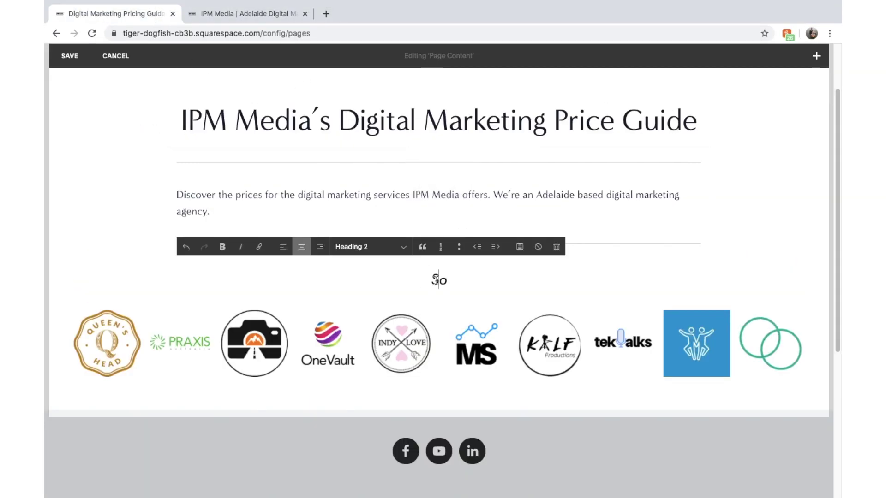
pyautogui.doubleClick(439, 280)
pyautogui.write('Our Clients ')
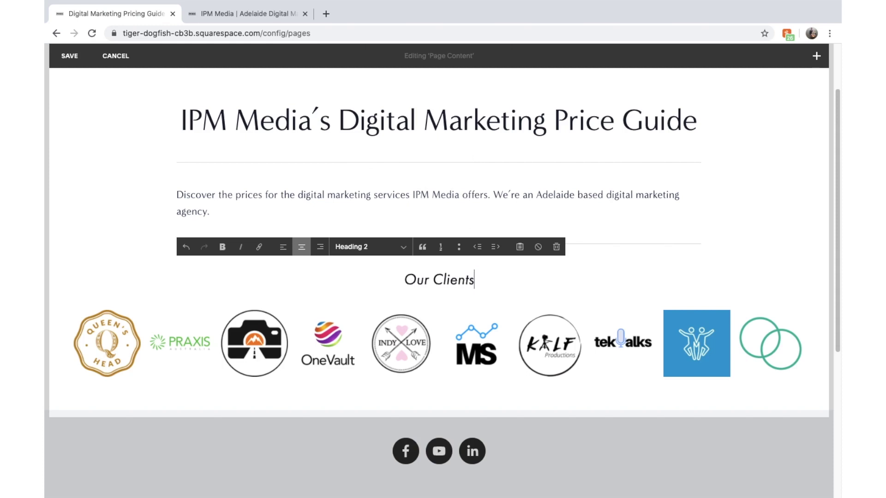
pyautogui.write('INc')
pyautogui.press('BackSpace')
pyautogui.press('BackSpace')
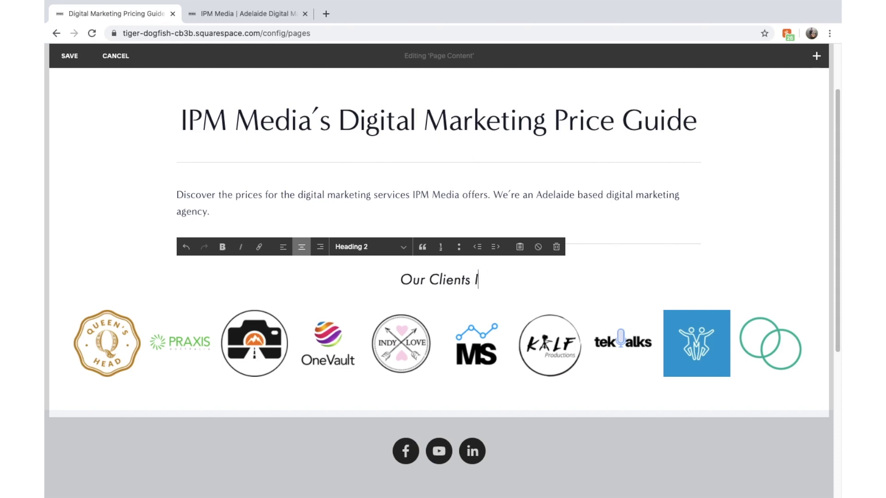
pyautogui.write('nclude')
# Step: Change the "Our Clients Include" line to Heading 1 and save the page content
pyautogui.click(369, 246)
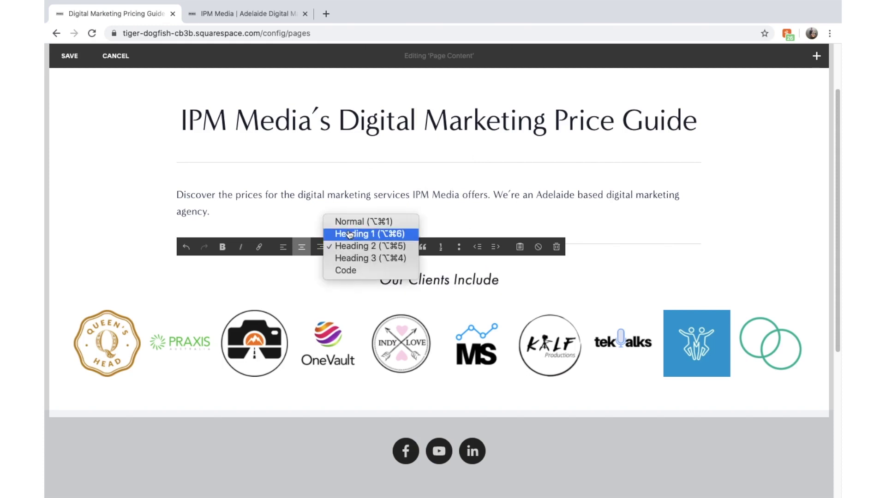
pyautogui.click(383, 319)
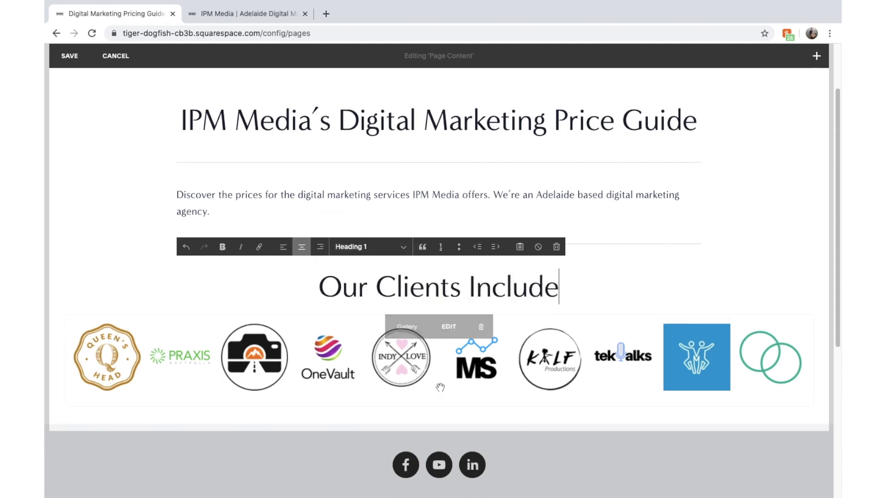
pyautogui.click(593, 426)
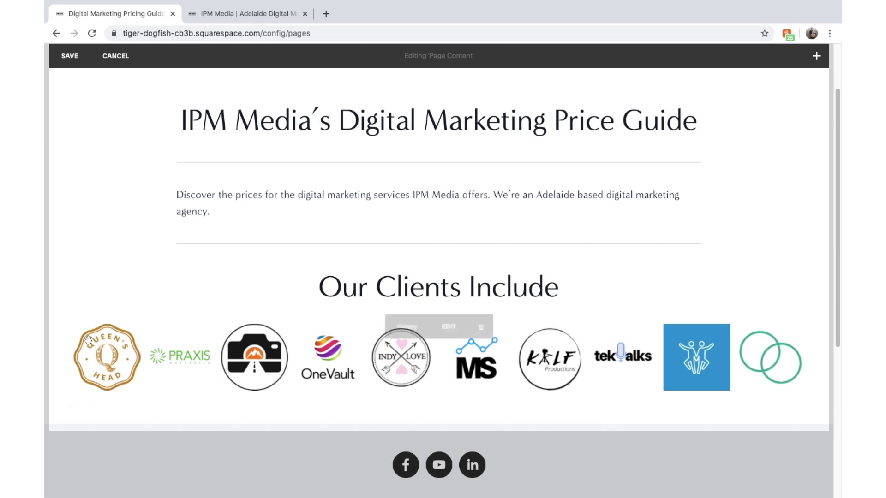
pyautogui.click(68, 57)
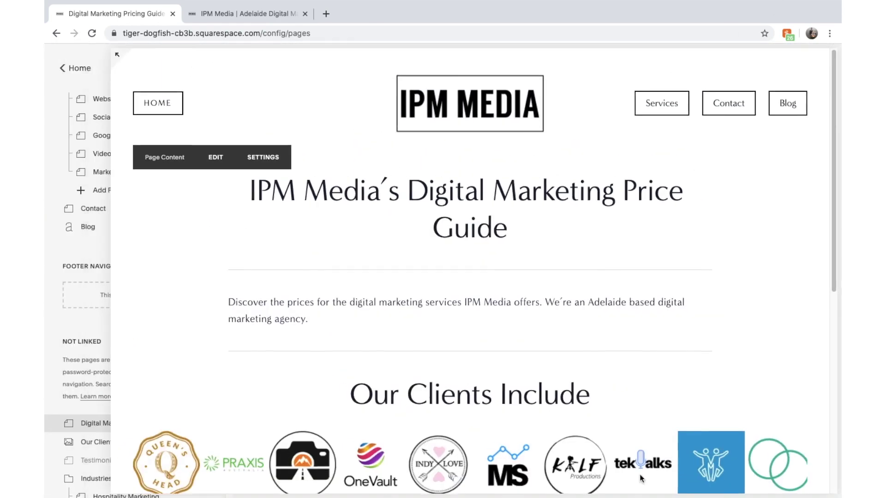
# Step: Preview the saved page at full width, check its title, introductory text and logo grid, and return to the page editor
pyautogui.click(240, 62)
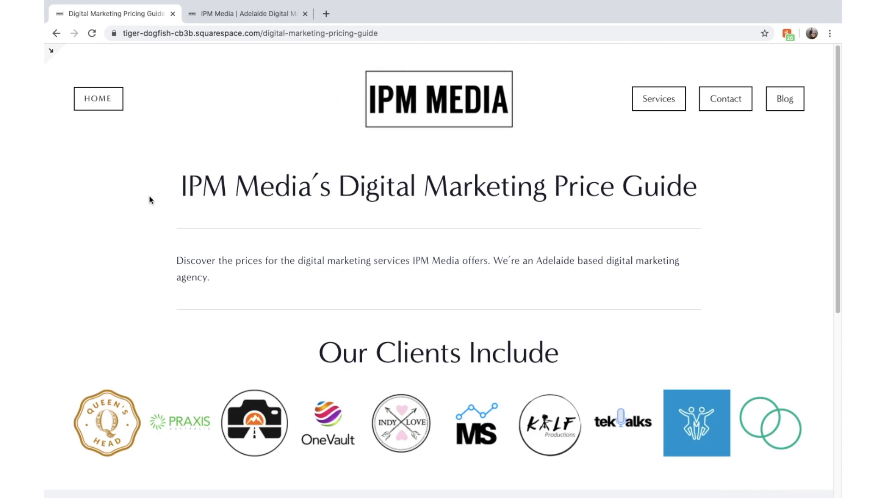
pyautogui.moveTo(164, 190); pyautogui.dragTo(644, 212)
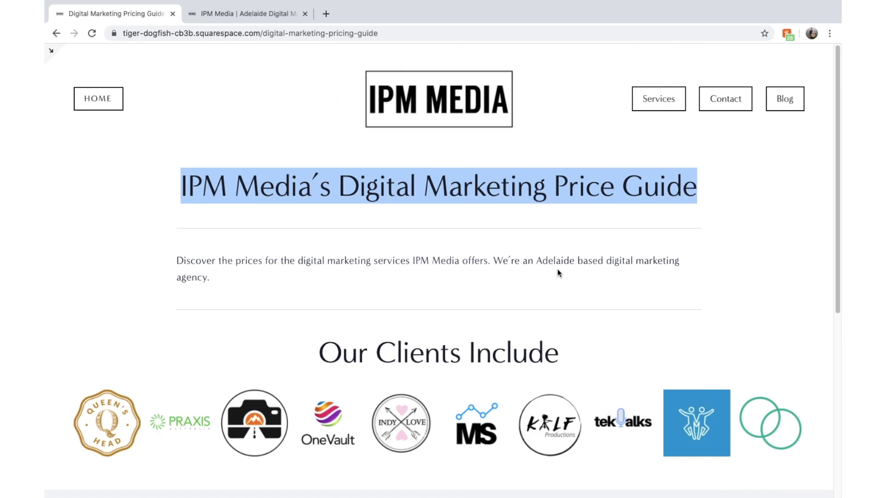
pyautogui.click(444, 281)
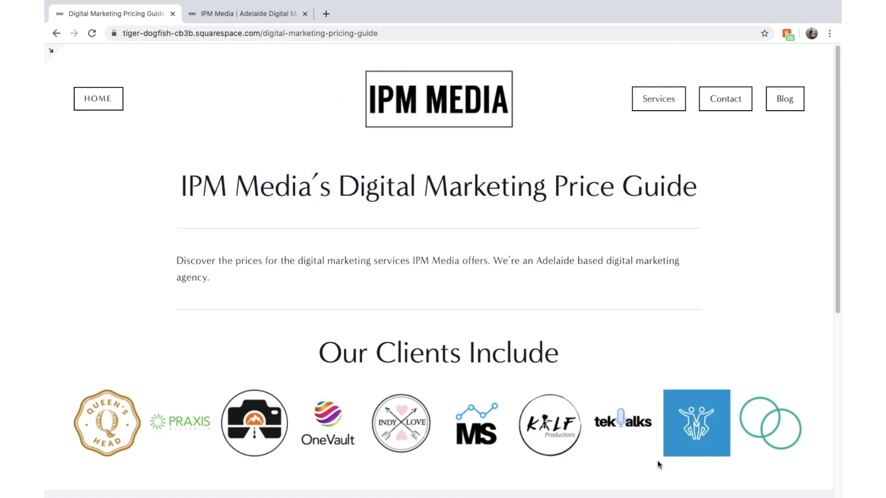
pyautogui.scroll(-3, 589, 290)
pyautogui.scroll(3, 619, 278)
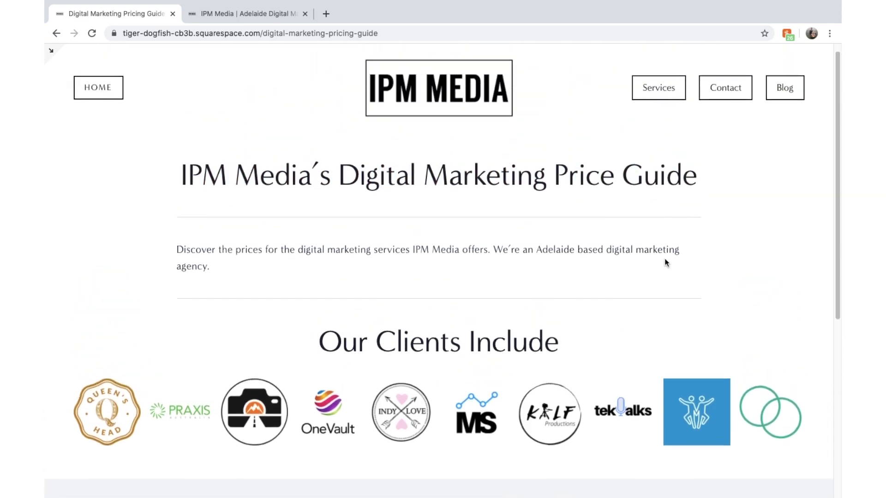
pyautogui.click(50, 50)
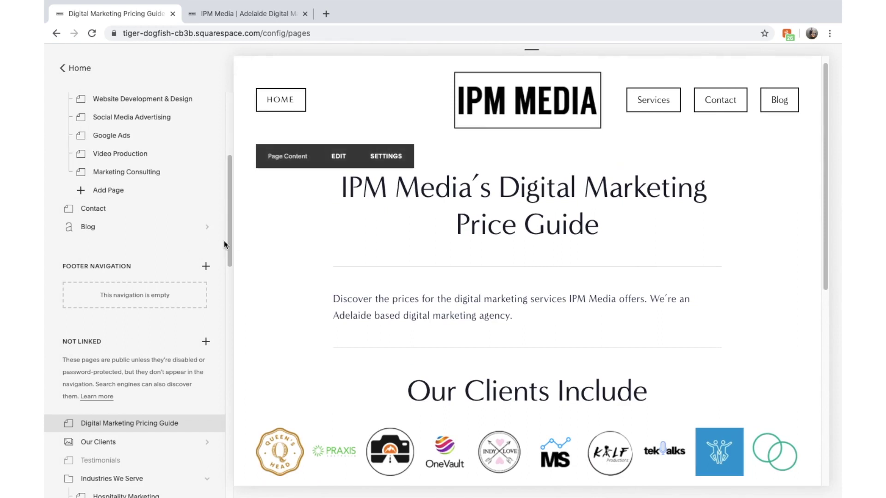
# Step: Open the pricing guide's page content for editing and insert a Newsletter block beneath the logo grid
pyautogui.moveTo(228, 259); pyautogui.dragTo(228, 270)
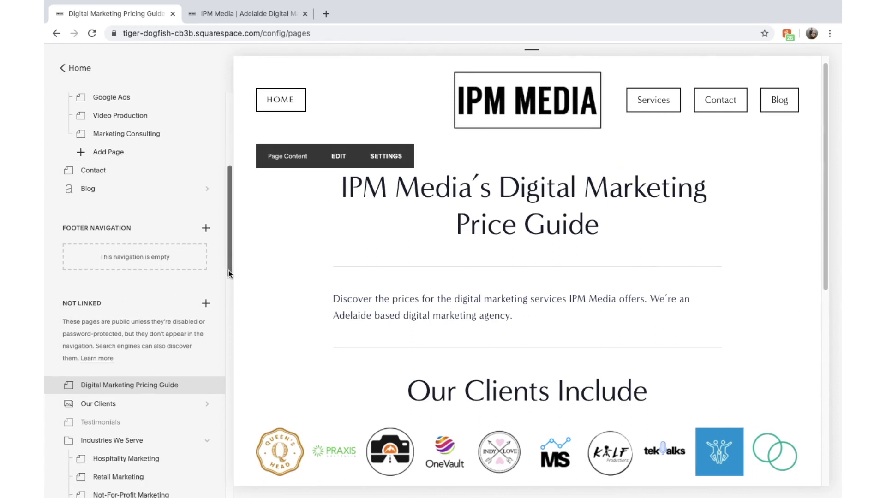
pyautogui.scroll(-2, 529, 287)
pyautogui.click(328, 70)
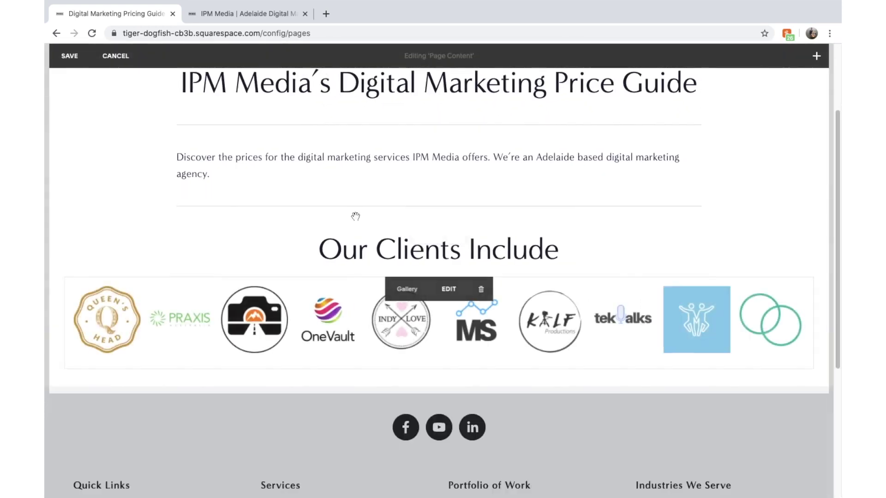
pyautogui.scroll(-1, 443, 318)
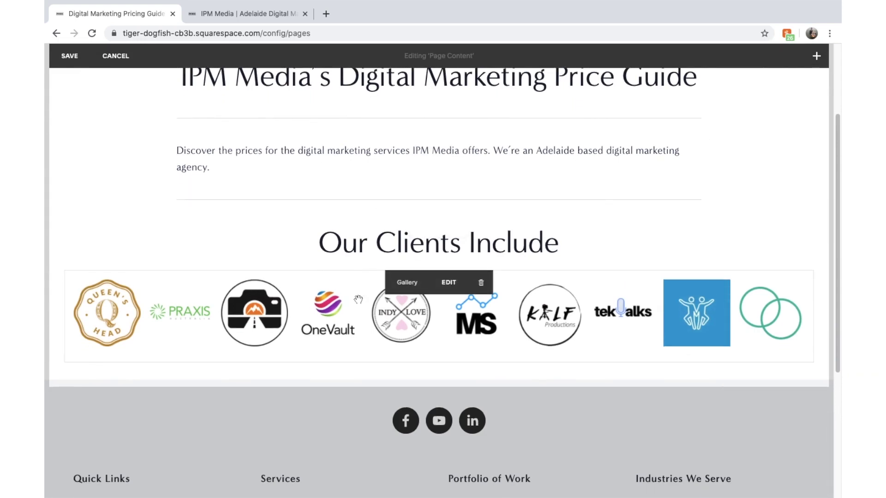
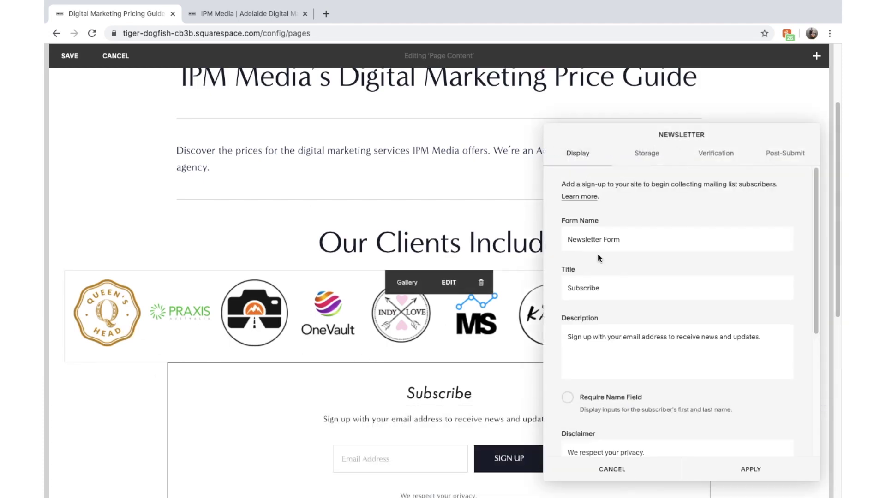
# Step: Set the newsletter block's form name to "Digital Marketing Pricing Guide"
pyautogui.hotkey('alt', 'shift', 'Left')
pyautogui.hotkey('alt', 'shift', 'Left')
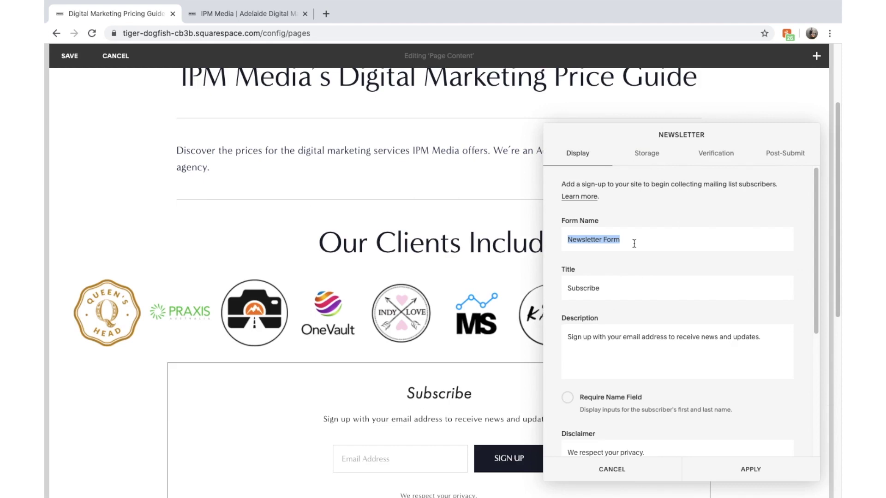
pyautogui.write('Digital Marketing Pricing Guide')
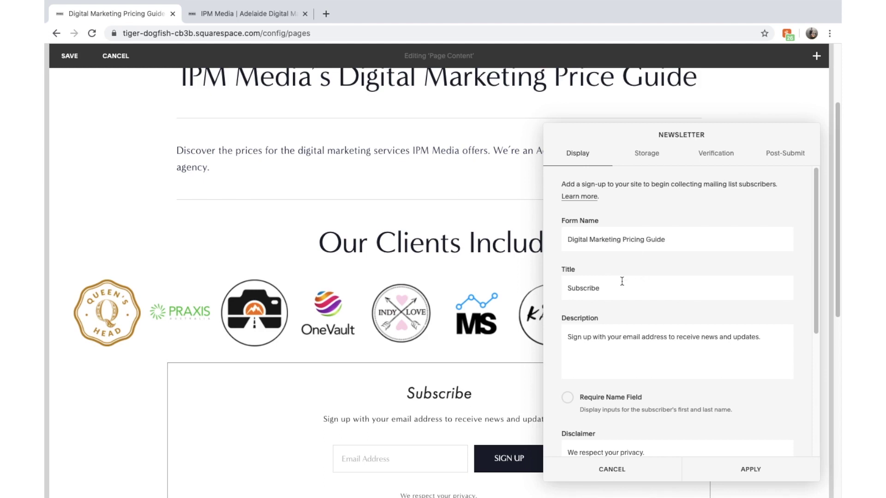
# Step: Set the newsletter block's title to "Get our Pricing PDF"
pyautogui.press('Tab')
pyautogui.write('G')
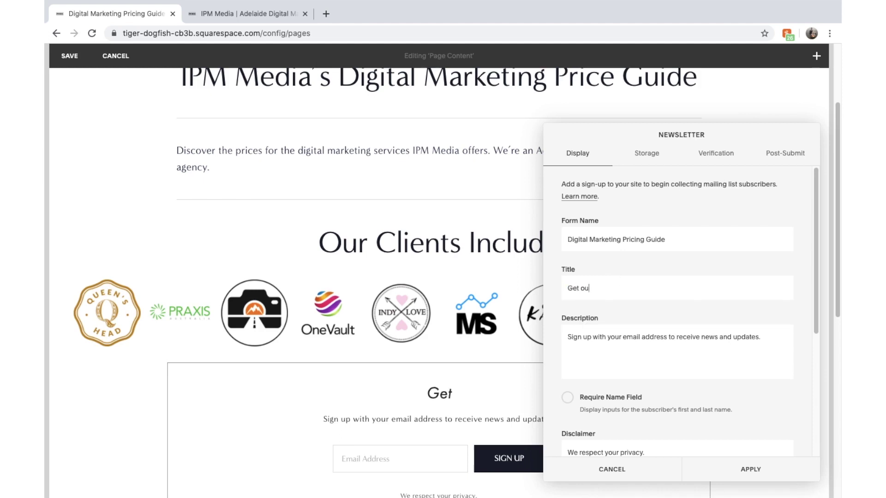
pyautogui.write('et our Pro')
pyautogui.write('cing')
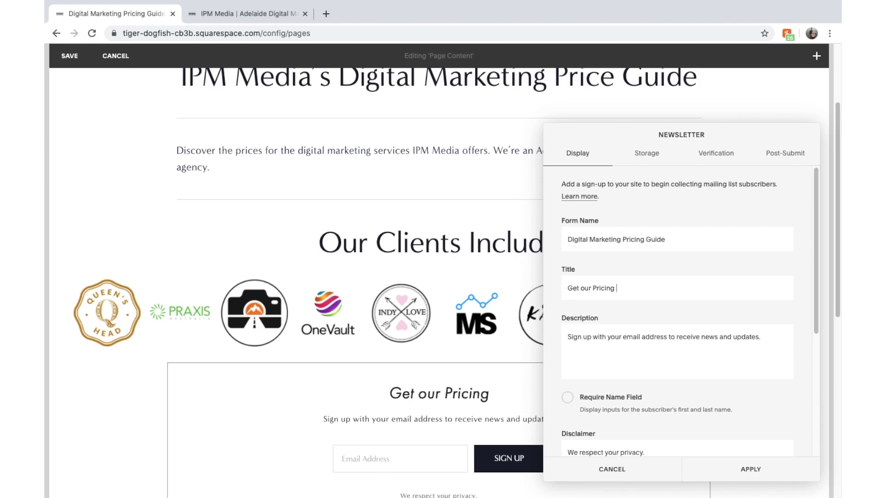
pyautogui.write(' Sh')
pyautogui.press('BackSpace')
pyautogui.press('BackSpace')
pyautogui.press('BackSpace')
pyautogui.write('PDF')
pyautogui.press('BackSpace')
pyautogui.press('BackSpace')
pyautogui.write('DF')
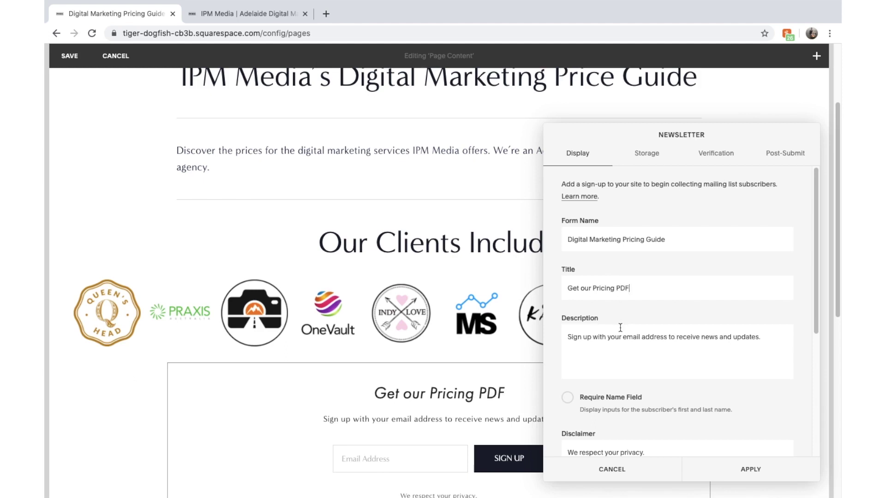
# Step: Set the newsletter description to "Sign up with your email address and we'll send you out a copy of our digital marketing pricing guide."
pyautogui.tripleClick(619, 330)
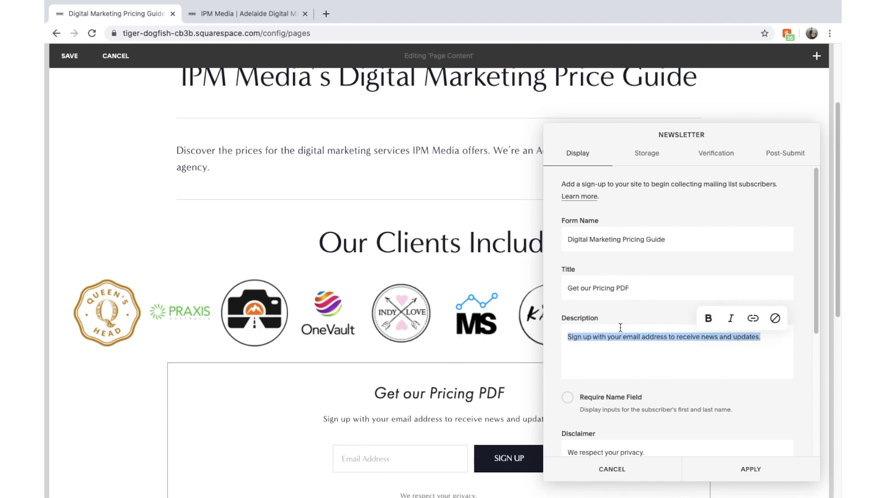
pyautogui.click(640, 344)
pyautogui.moveTo(669, 339); pyautogui.dragTo(761, 339)
pyautogui.write("and we'll send you ")
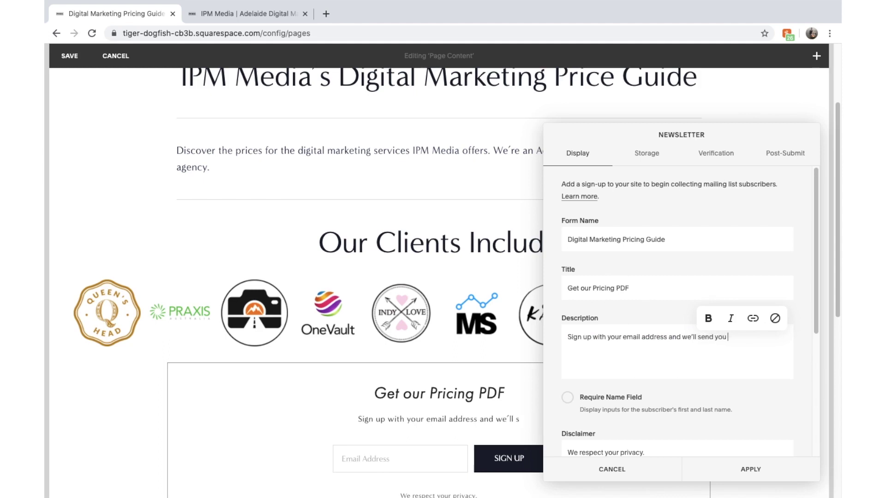
pyautogui.write('out a cp')
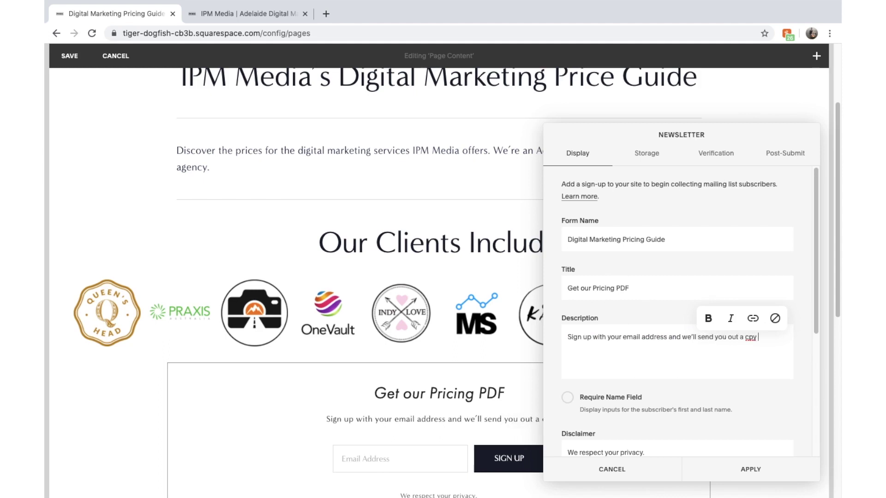
pyautogui.press('BackSpace')
pyautogui.write('opy ofo')
pyautogui.press('BackSpace')
pyautogui.write('our')
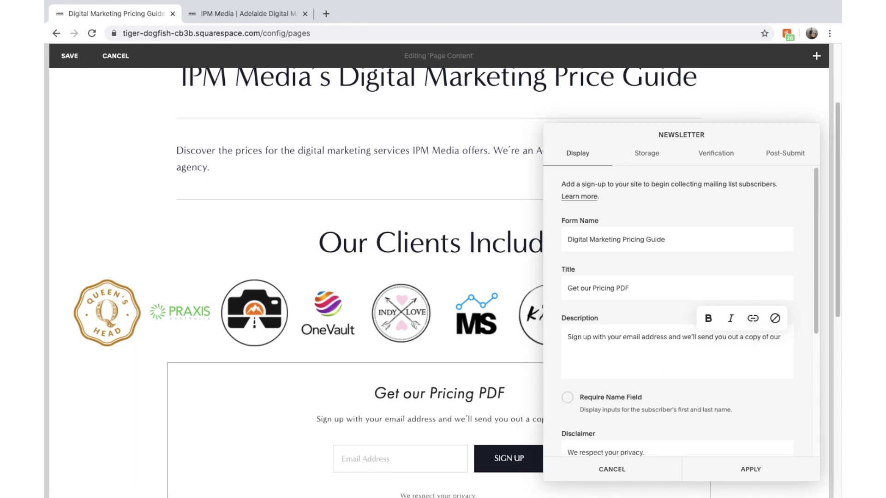
pyautogui.write(' pricing guide. ')
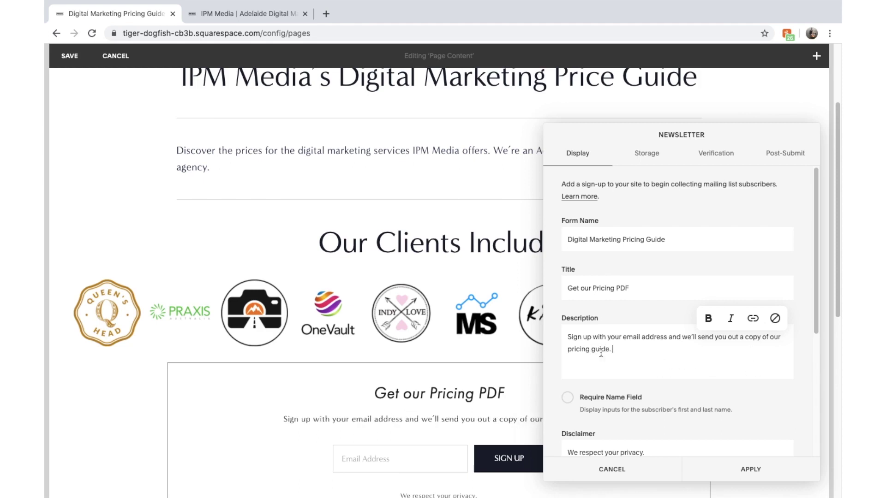
pyautogui.write('digital m')
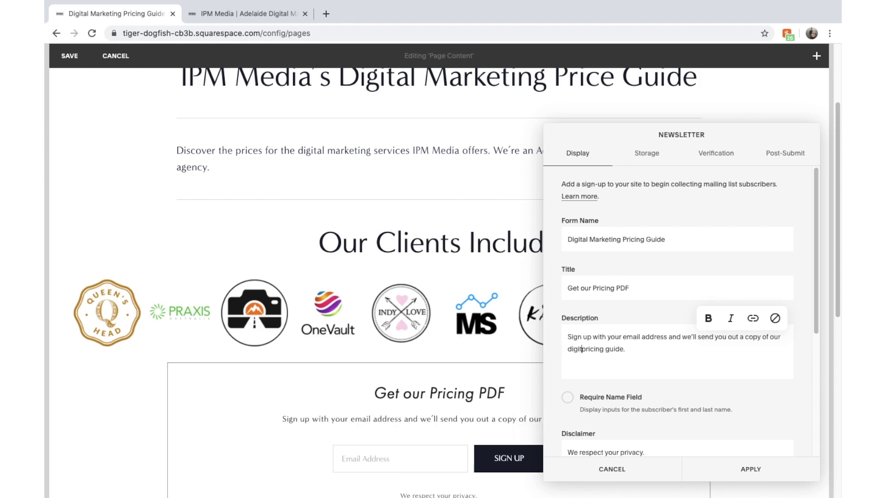
pyautogui.write('arketing')
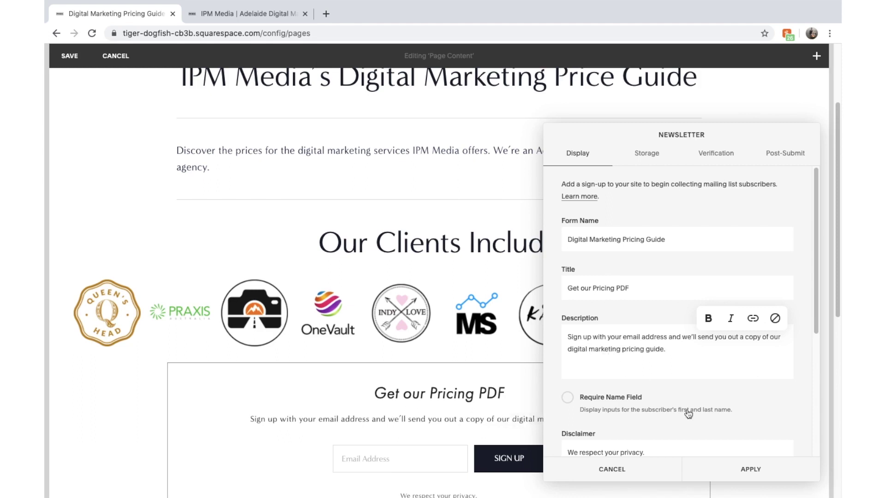
# Step: Require the name field on the newsletter form and set its disclaimer to "We respect your privacy and won't spam you."
pyautogui.click(603, 400)
pyautogui.scroll(-2, 605, 372)
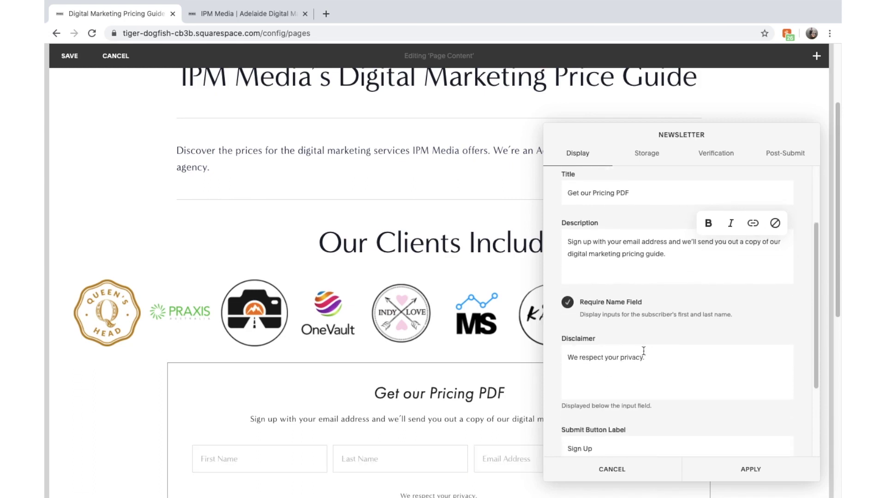
pyautogui.click(650, 366)
pyautogui.write("and won't spam")
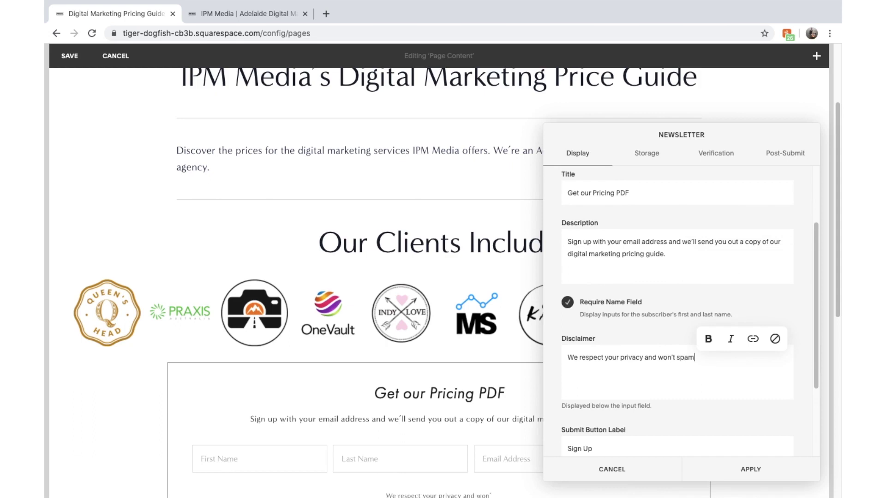
pyautogui.write(' you.')
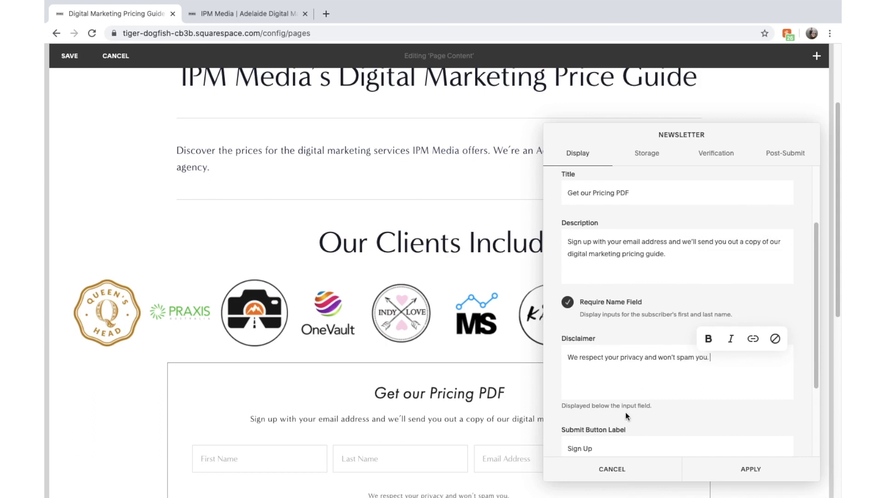
pyautogui.tripleClick(616, 448)
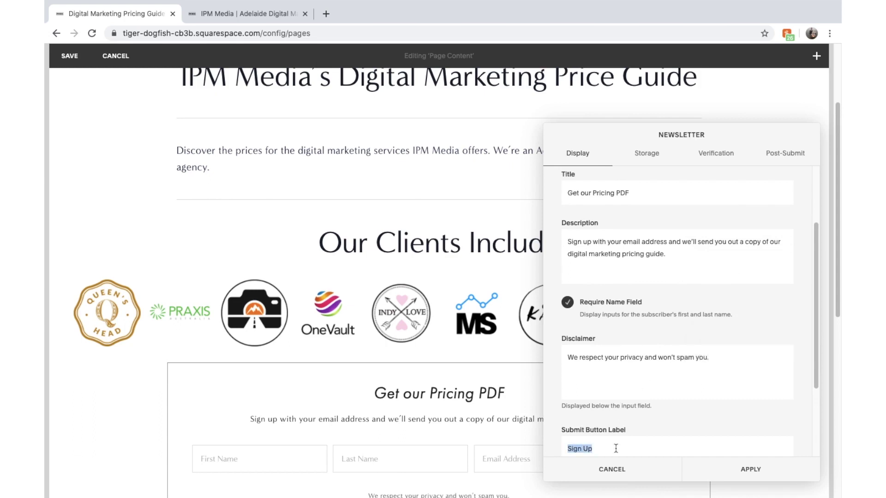
pyautogui.click(615, 448)
# Step: Review the newsletter block's mailing list storage and its confirmation email and reCAPTCHA verification settings
pyautogui.click(654, 166)
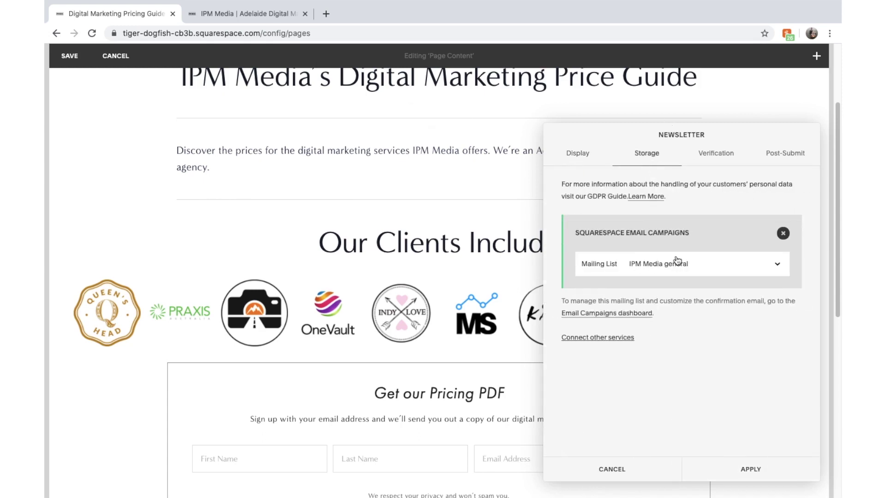
pyautogui.click(669, 268)
pyautogui.click(669, 267)
pyautogui.click(709, 154)
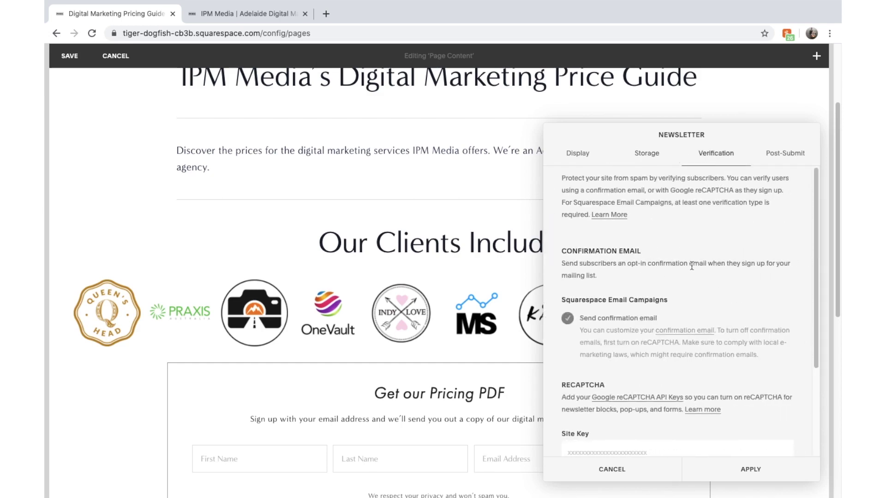
pyautogui.scroll(-5, 678, 291)
pyautogui.scroll(5, 664, 314)
pyautogui.scroll(-5, 635, 370)
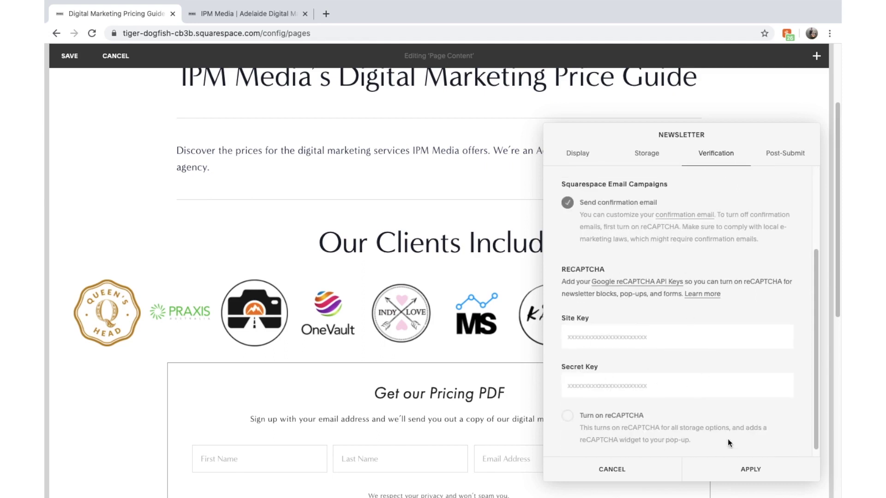
pyautogui.scroll(-1, 605, 381)
# Step: Write the post-submit message "Thank you very much for your sign up. I will be in contact with you very soon, thanks once again." and the director's signature
pyautogui.click(773, 158)
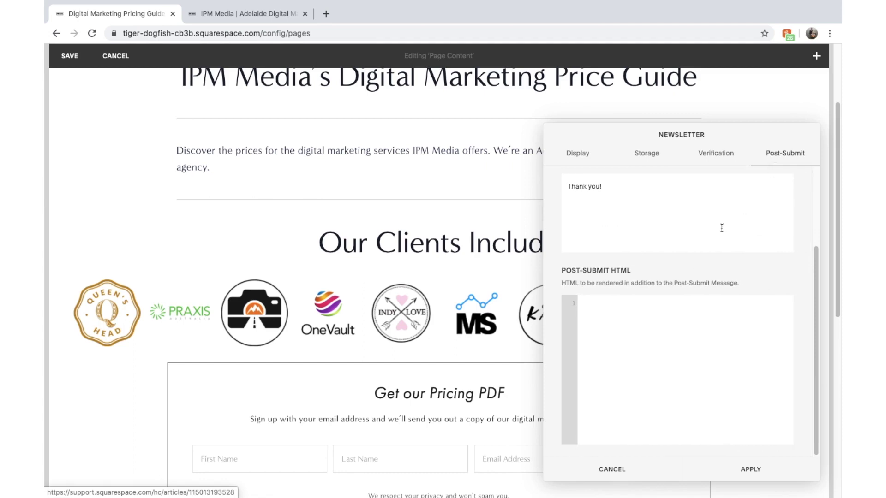
pyautogui.click(659, 185)
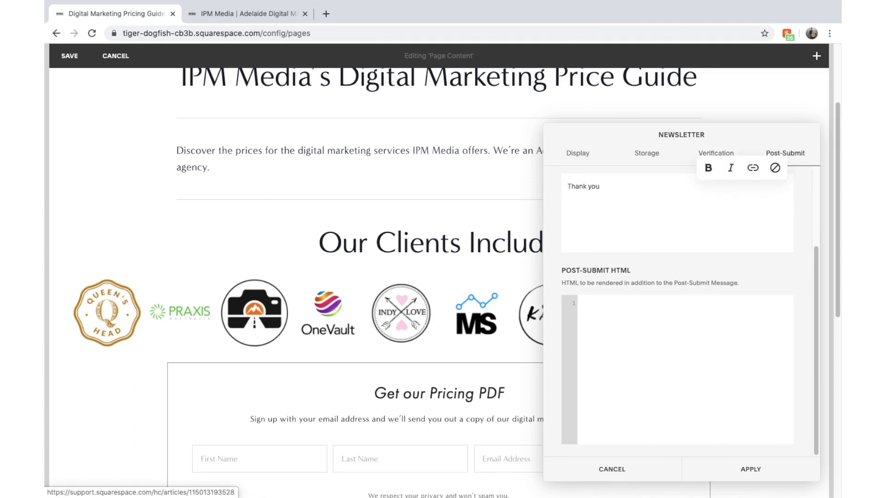
pyautogui.write('very much for your sign up.  W')
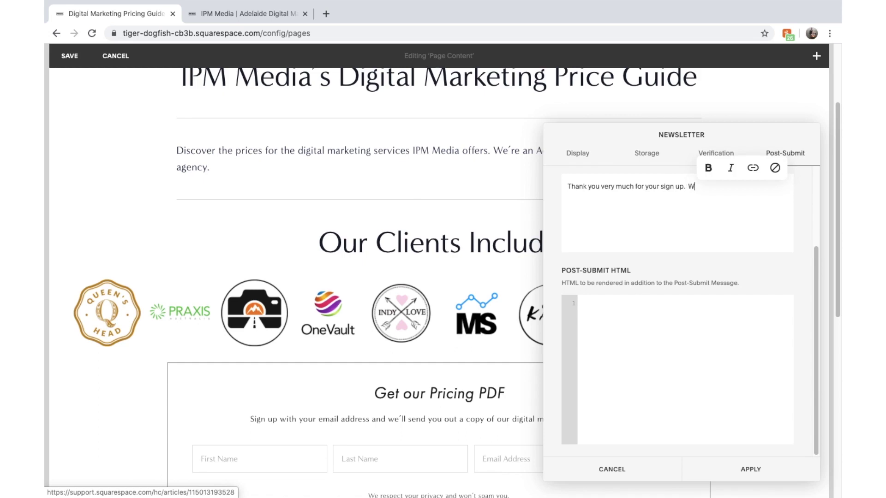
pyautogui.write('e will ')
pyautogui.write(' will')
pyautogui.write(' be in contact')
pyautogui.write(' with you very soon, h')
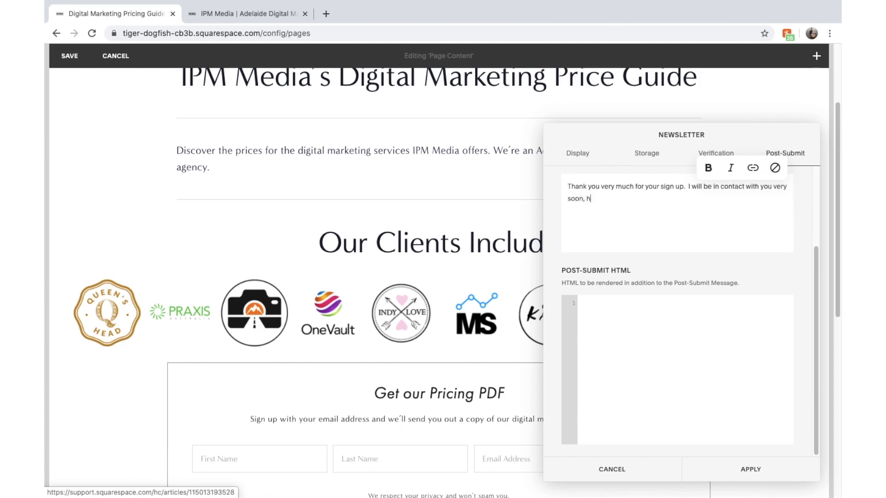
pyautogui.press('BackSpace')
pyautogui.write('thanks once again.')
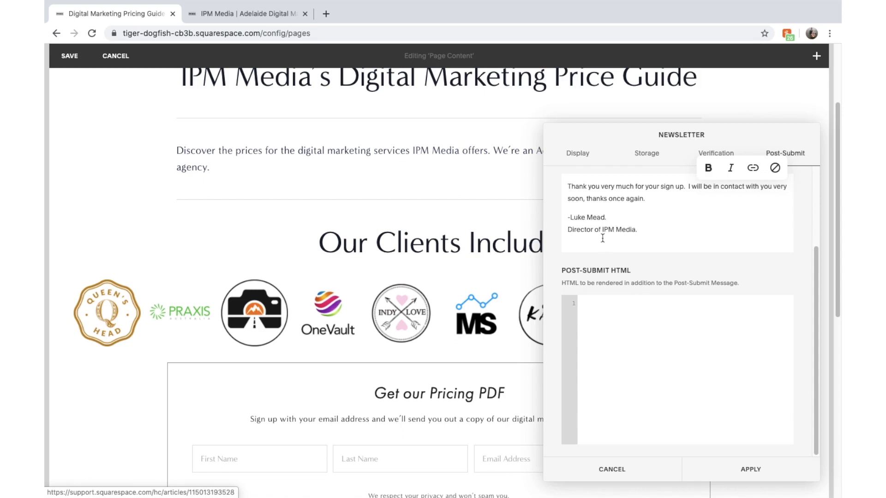
# Step: Italicise the "Director of IPM Media." line in the post-submit message and apply the newsletter block settings
pyautogui.tripleClick(602, 230)
pyautogui.click(728, 168)
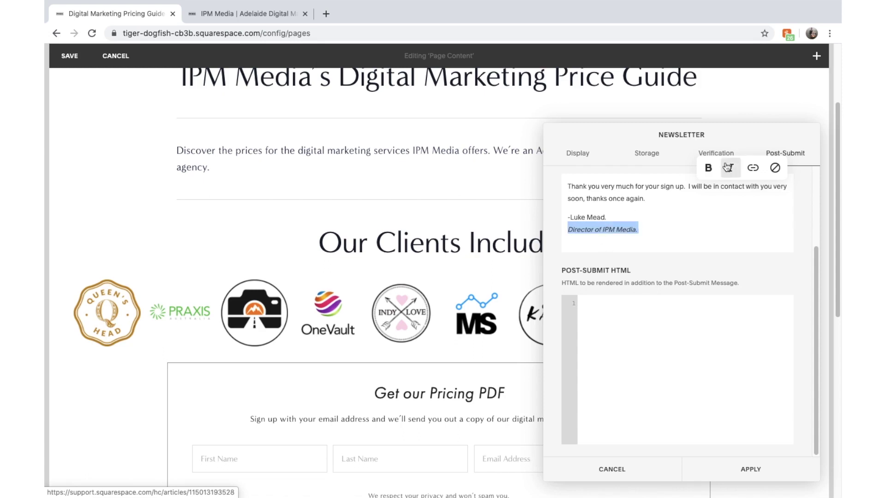
pyautogui.click(704, 240)
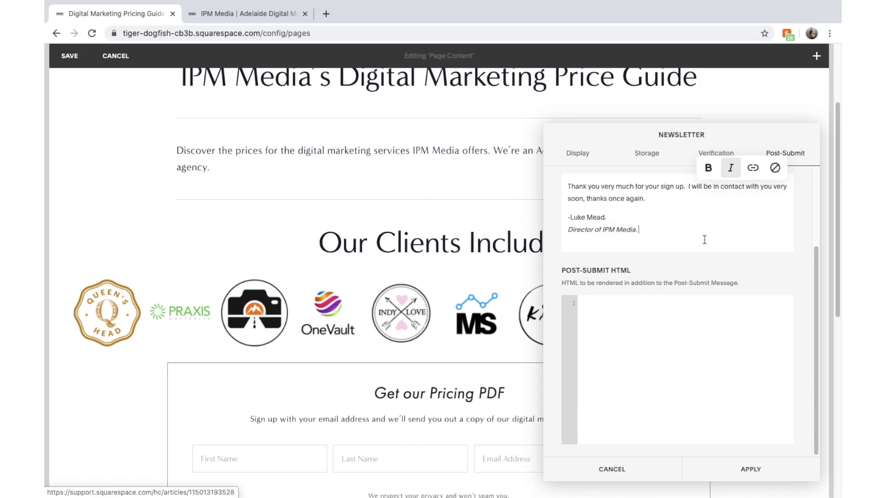
pyautogui.click(751, 471)
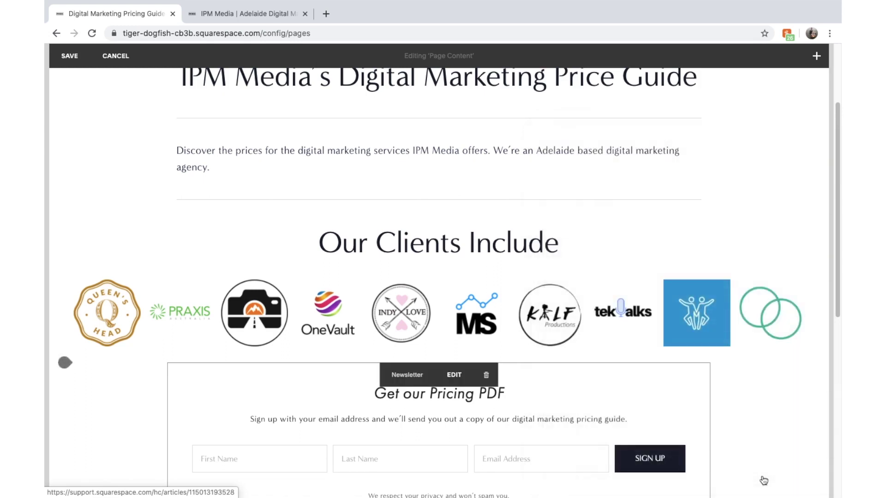
# Step: Move the newsletter block above the "Our Clients Include" heading, directly beneath the divider line under the introductory text
pyautogui.scroll(-5, 501, 310)
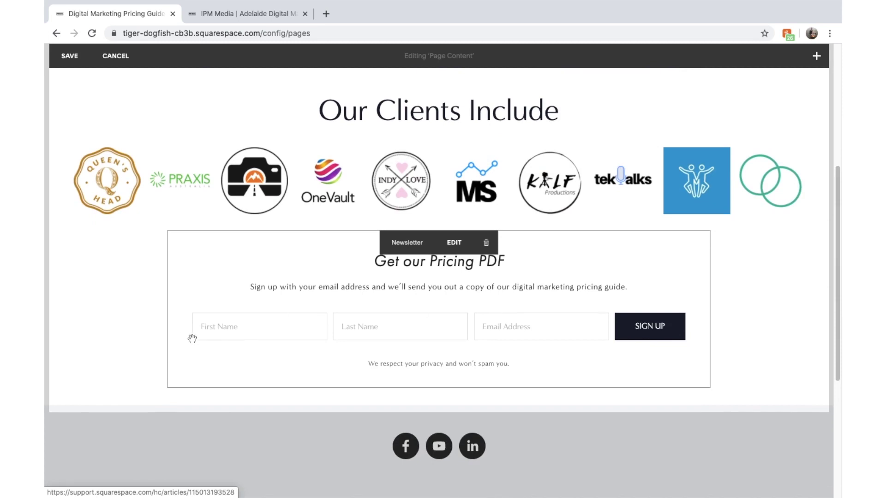
pyautogui.scroll(5, 250, 261)
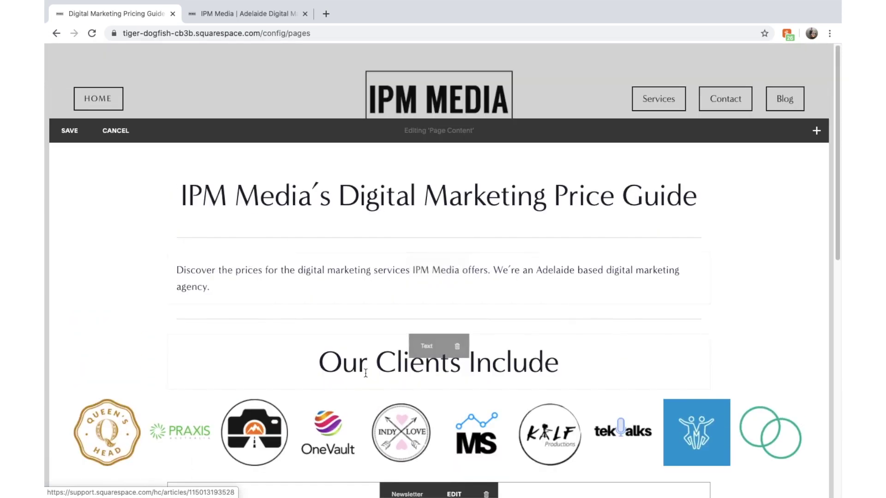
pyautogui.scroll(-4, 258, 270)
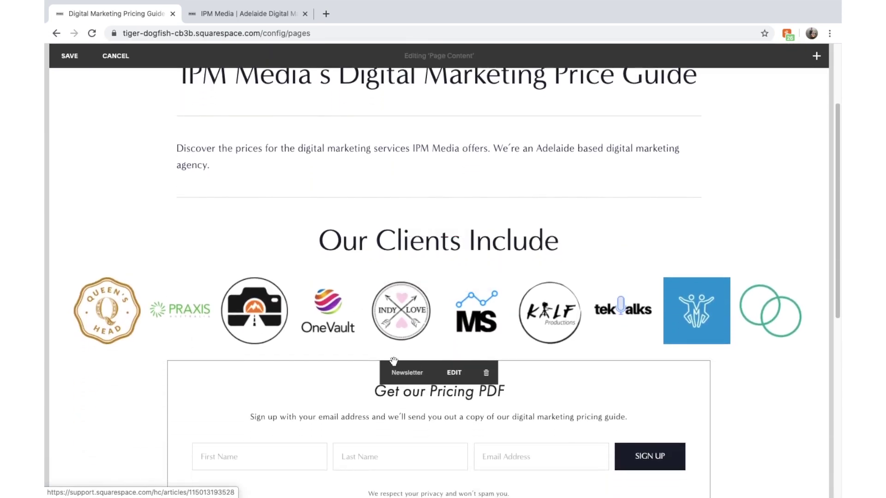
pyautogui.scroll(5, 413, 241)
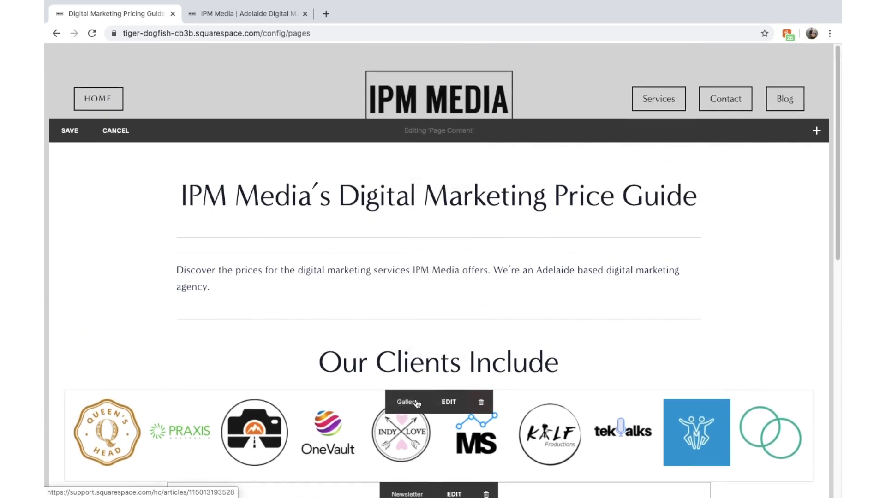
pyautogui.scroll(-5, 406, 365)
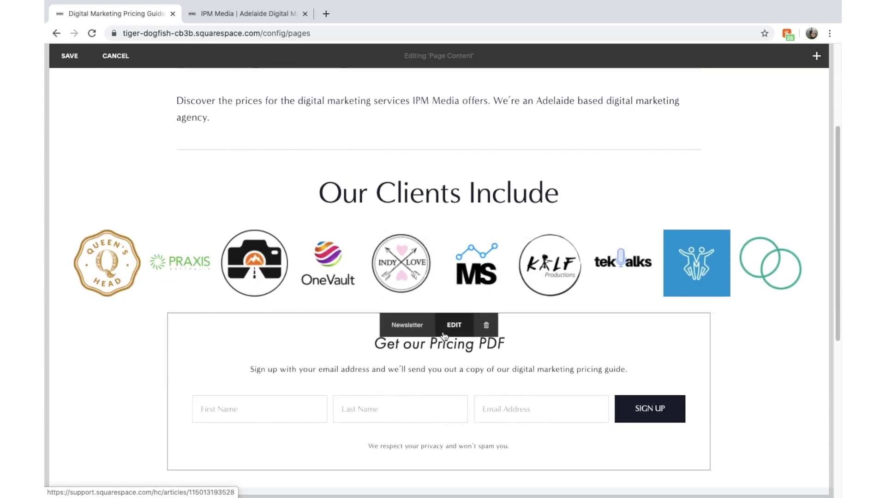
pyautogui.moveTo(402, 347); pyautogui.dragTo(391, 170)
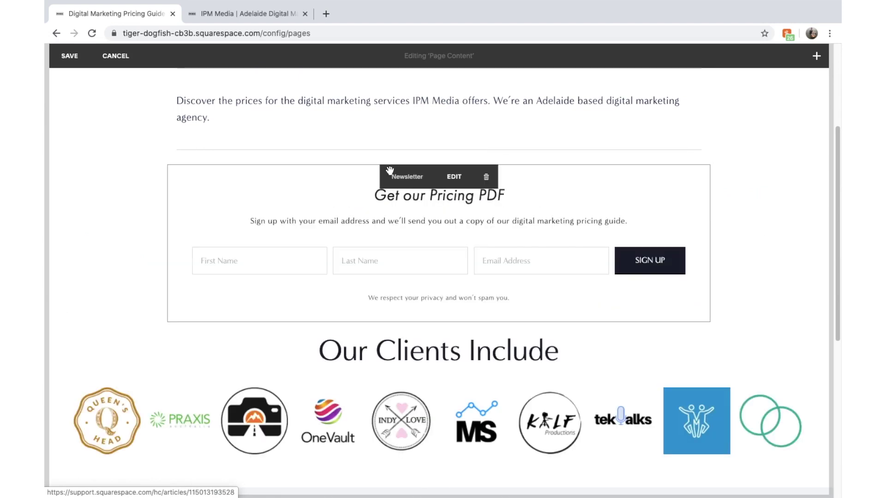
# Step: Delete the divider line between the introductory text and the newsletter form, and save the page
pyautogui.scroll(1, 306, 215)
pyautogui.scroll(2, 307, 216)
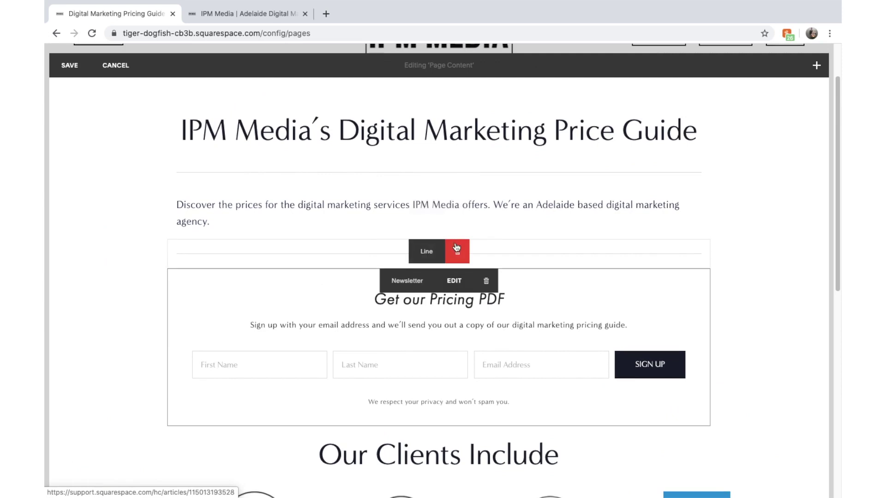
pyautogui.click(457, 251)
pyautogui.click(499, 269)
pyautogui.scroll(2, 530, 161)
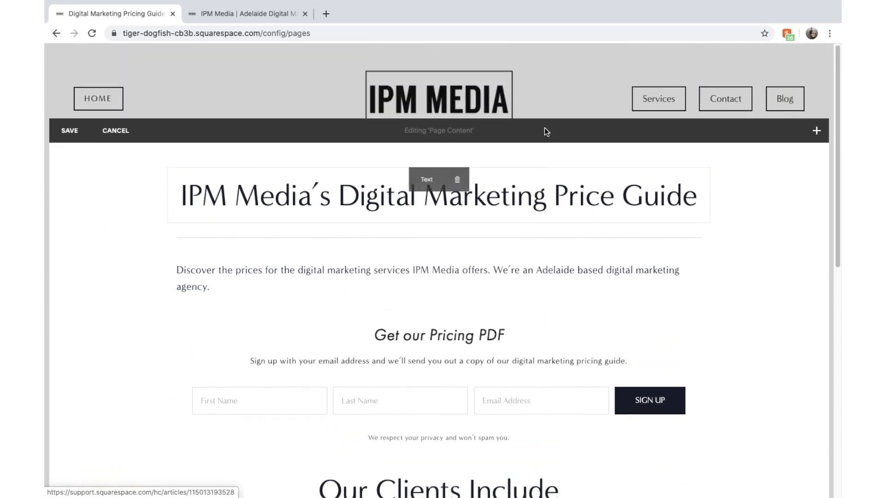
pyautogui.click(76, 142)
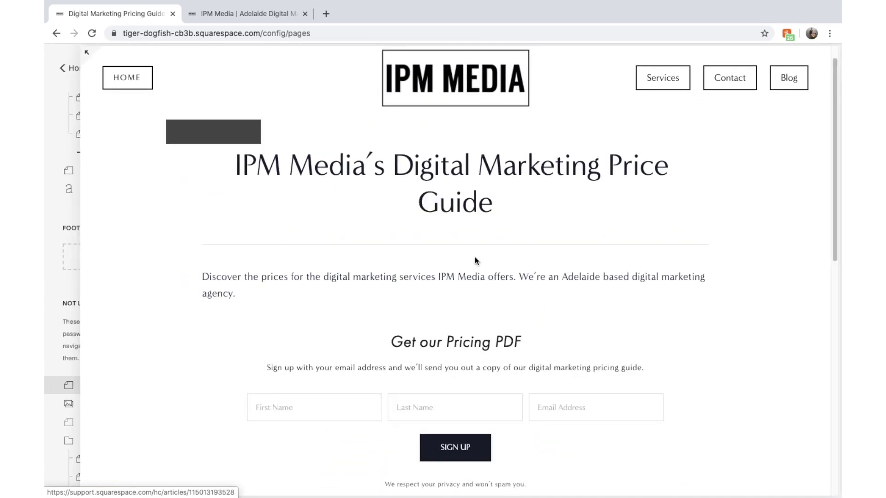
# Step: Preview the saved page at full width and check the sign-up form's name and email fields and the client logo grid
pyautogui.click(239, 65)
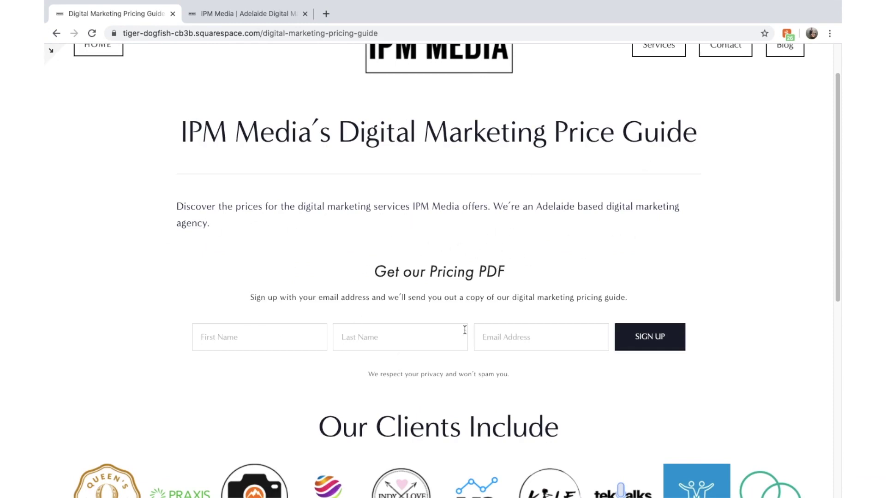
pyautogui.click(248, 329)
pyautogui.click(395, 329)
pyautogui.click(553, 330)
pyautogui.scroll(-4, 490, 269)
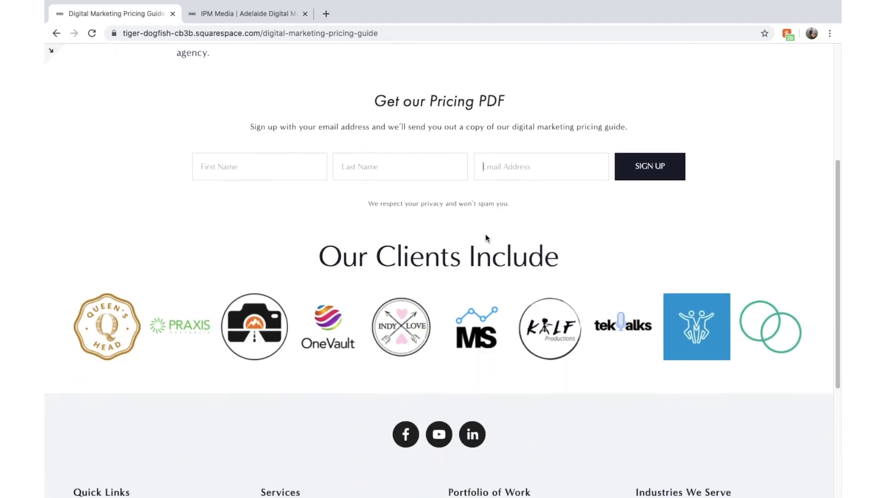
pyautogui.scroll(1, 486, 239)
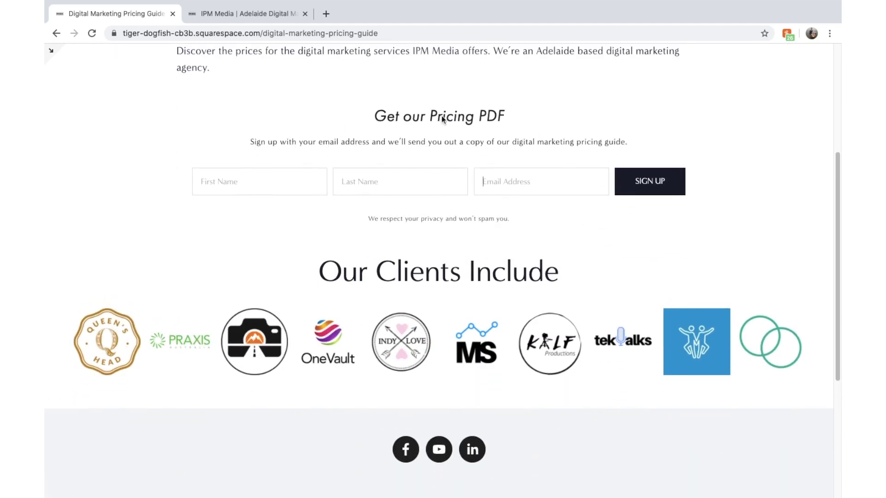
pyautogui.scroll(1, 458, 105)
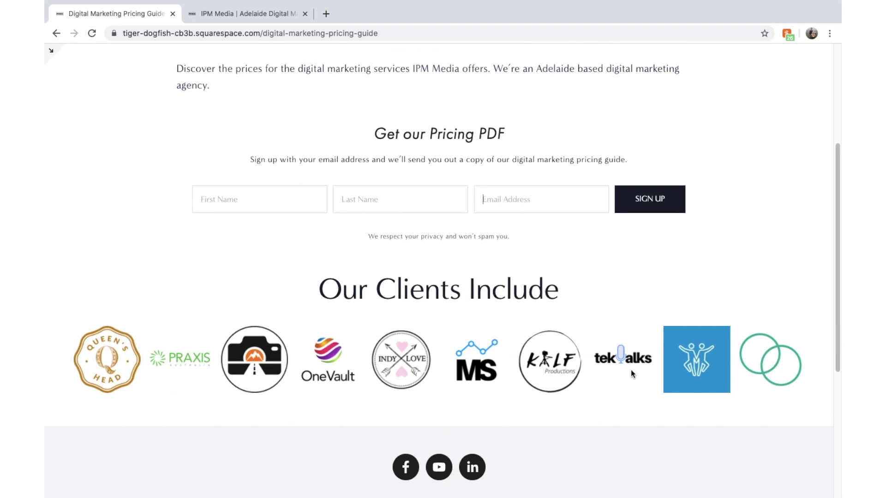
# Step: Review the full-width page from the price guide heading to the footer, return to the page editor and check the client logo grid there
pyautogui.scroll(3, 632, 373)
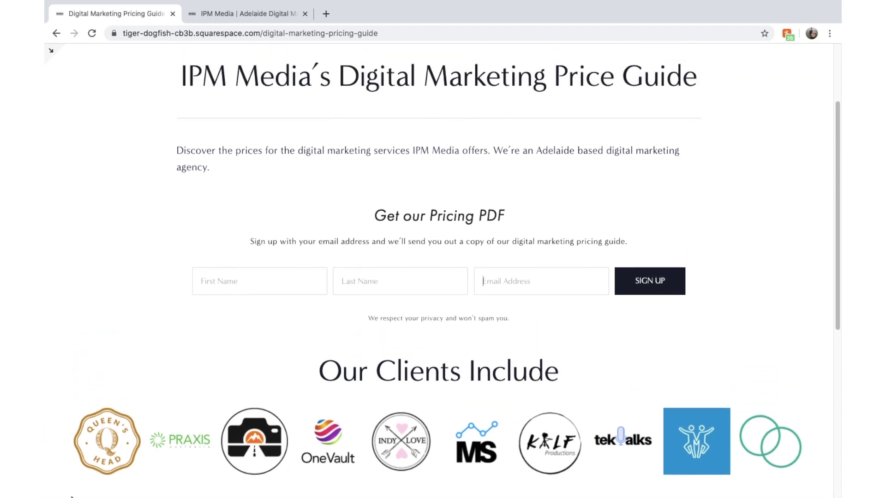
pyautogui.scroll(-3, 696, 354)
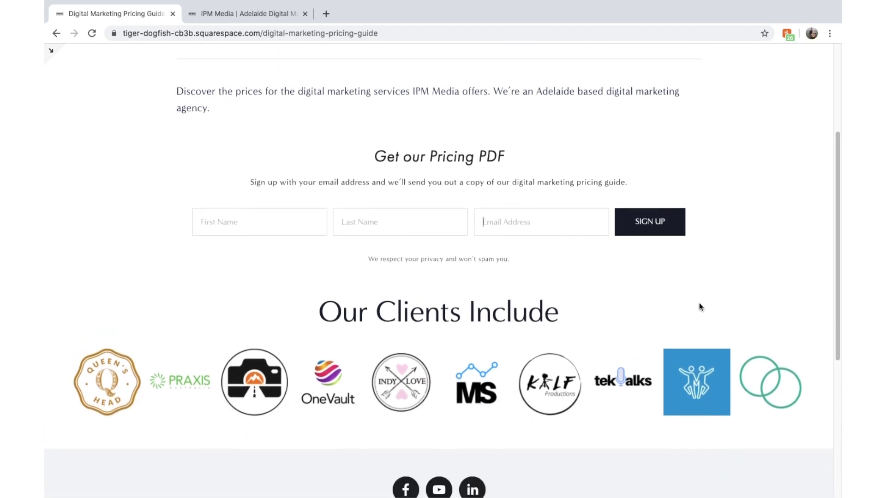
pyautogui.scroll(-5, 711, 256)
pyautogui.scroll(5, 711, 256)
pyautogui.scroll(3, 696, 189)
pyautogui.click(52, 53)
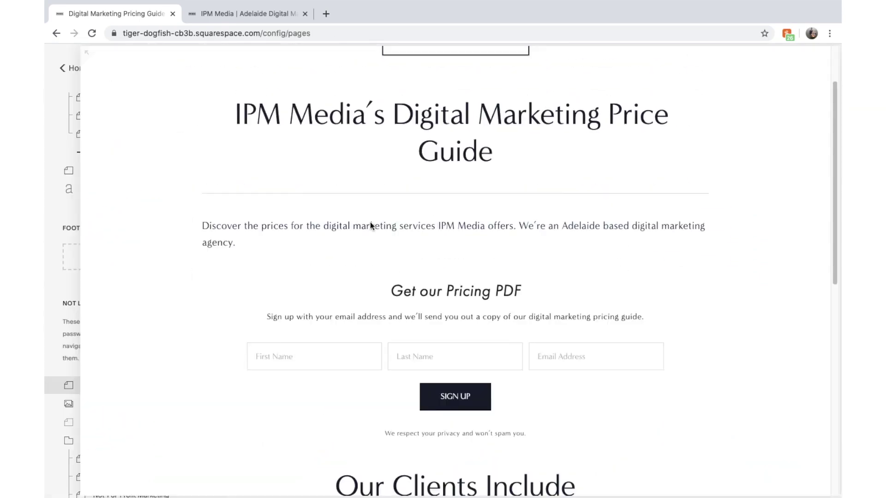
pyautogui.scroll(-6, 379, 237)
pyautogui.scroll(-4, 402, 237)
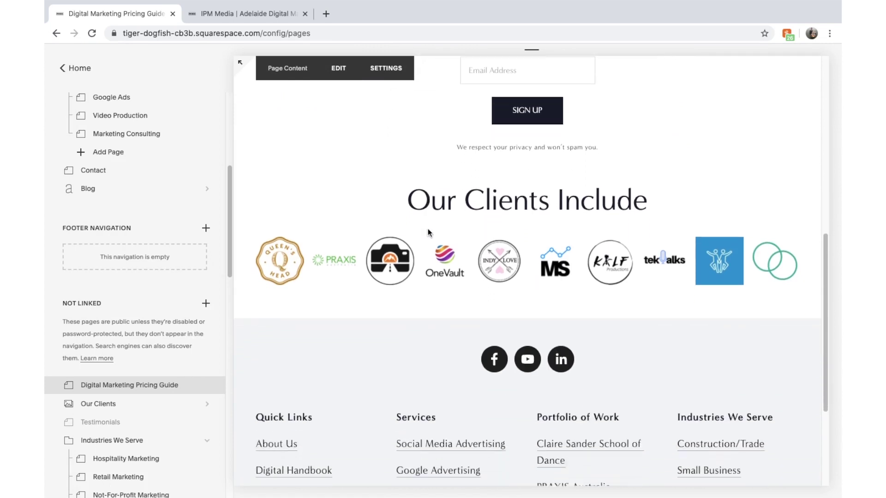
# Step: Open the Digital Marketing Pricing Guide page's settings and review its General options, including page title, URL slug and page description
pyautogui.moveTo(204, 392)
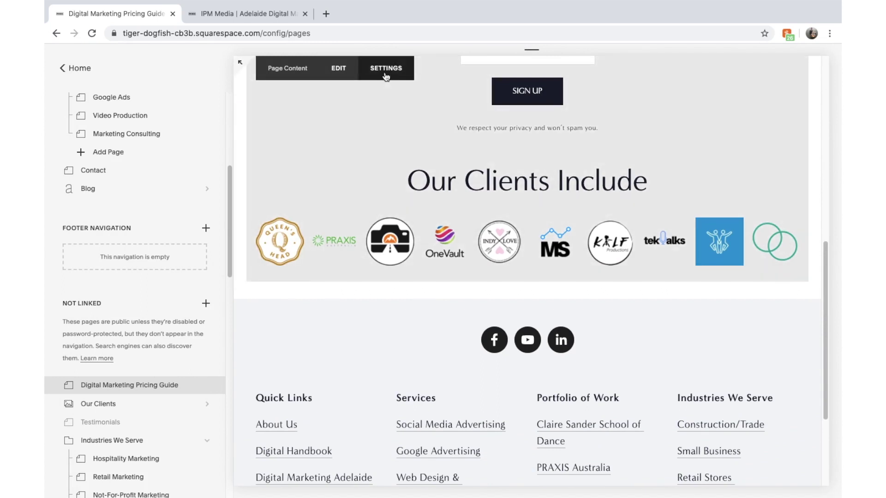
pyautogui.click(385, 77)
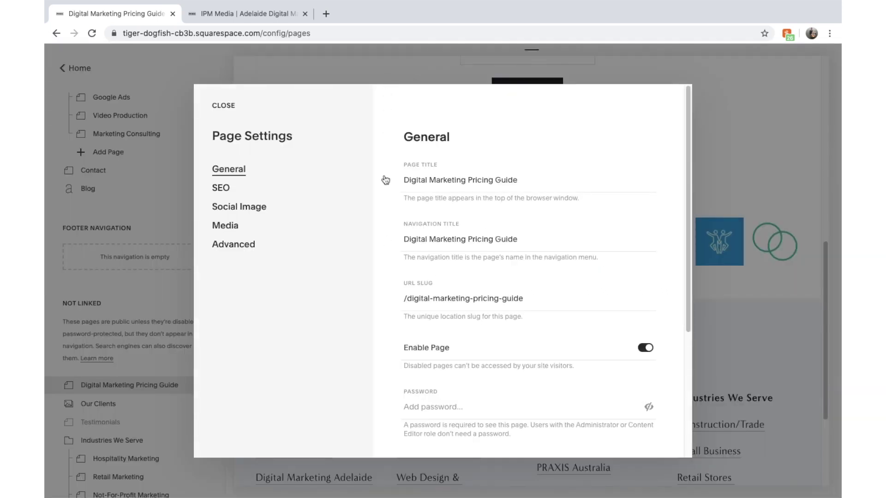
pyautogui.click(436, 176)
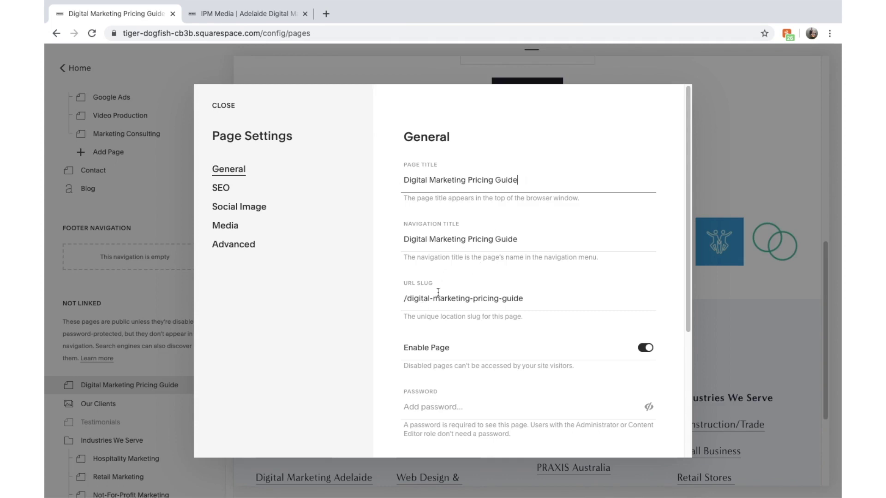
pyautogui.scroll(-2, 459, 317)
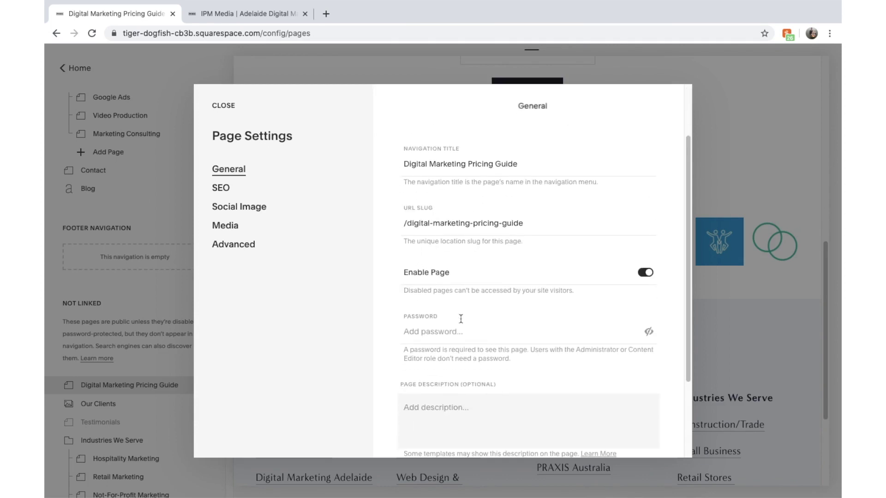
# Step: Review the page's SEO, Social Image, Media and Advanced settings, and close the page settings without changing anything
pyautogui.click(223, 189)
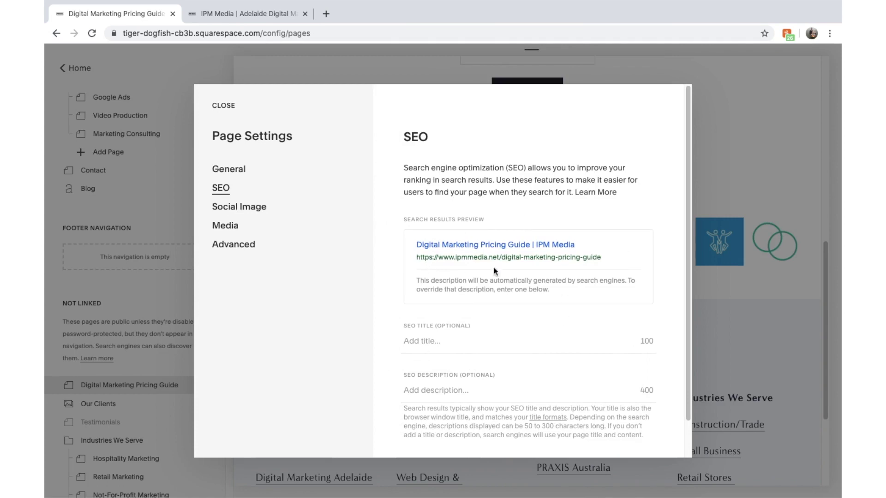
pyautogui.click(247, 210)
pyautogui.click(226, 231)
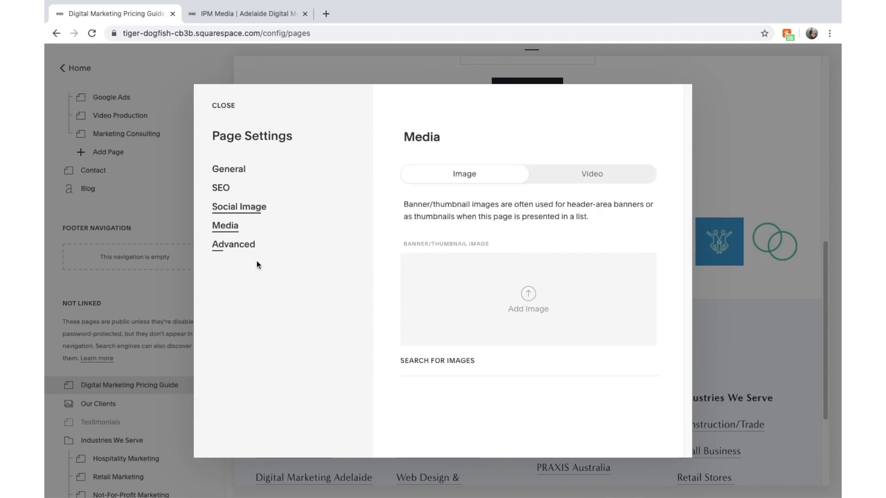
pyautogui.click(229, 242)
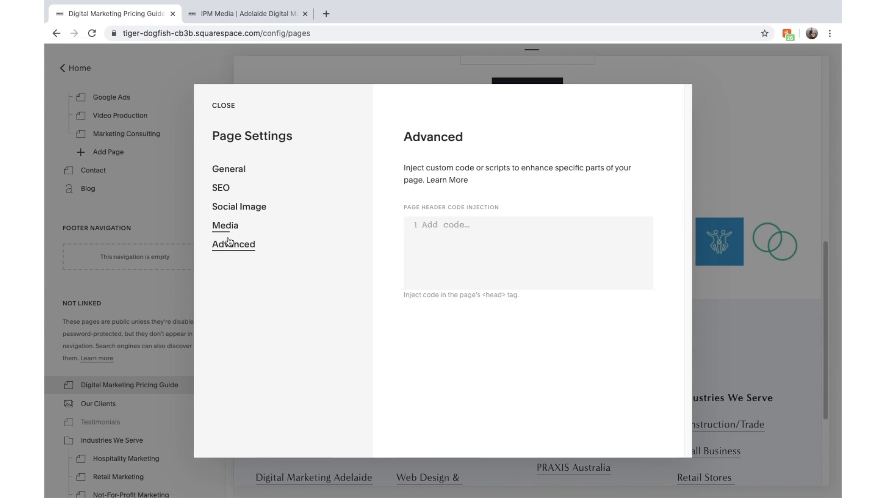
pyautogui.click(224, 106)
pyautogui.scroll(10, 585, 266)
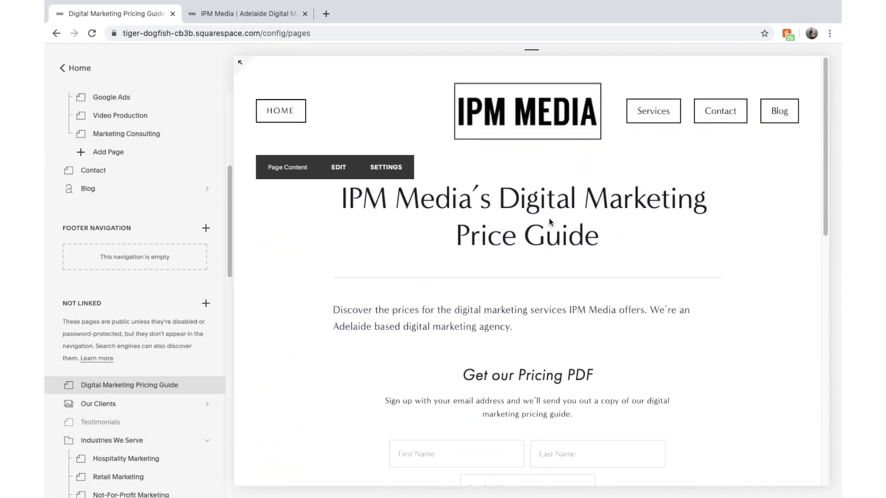